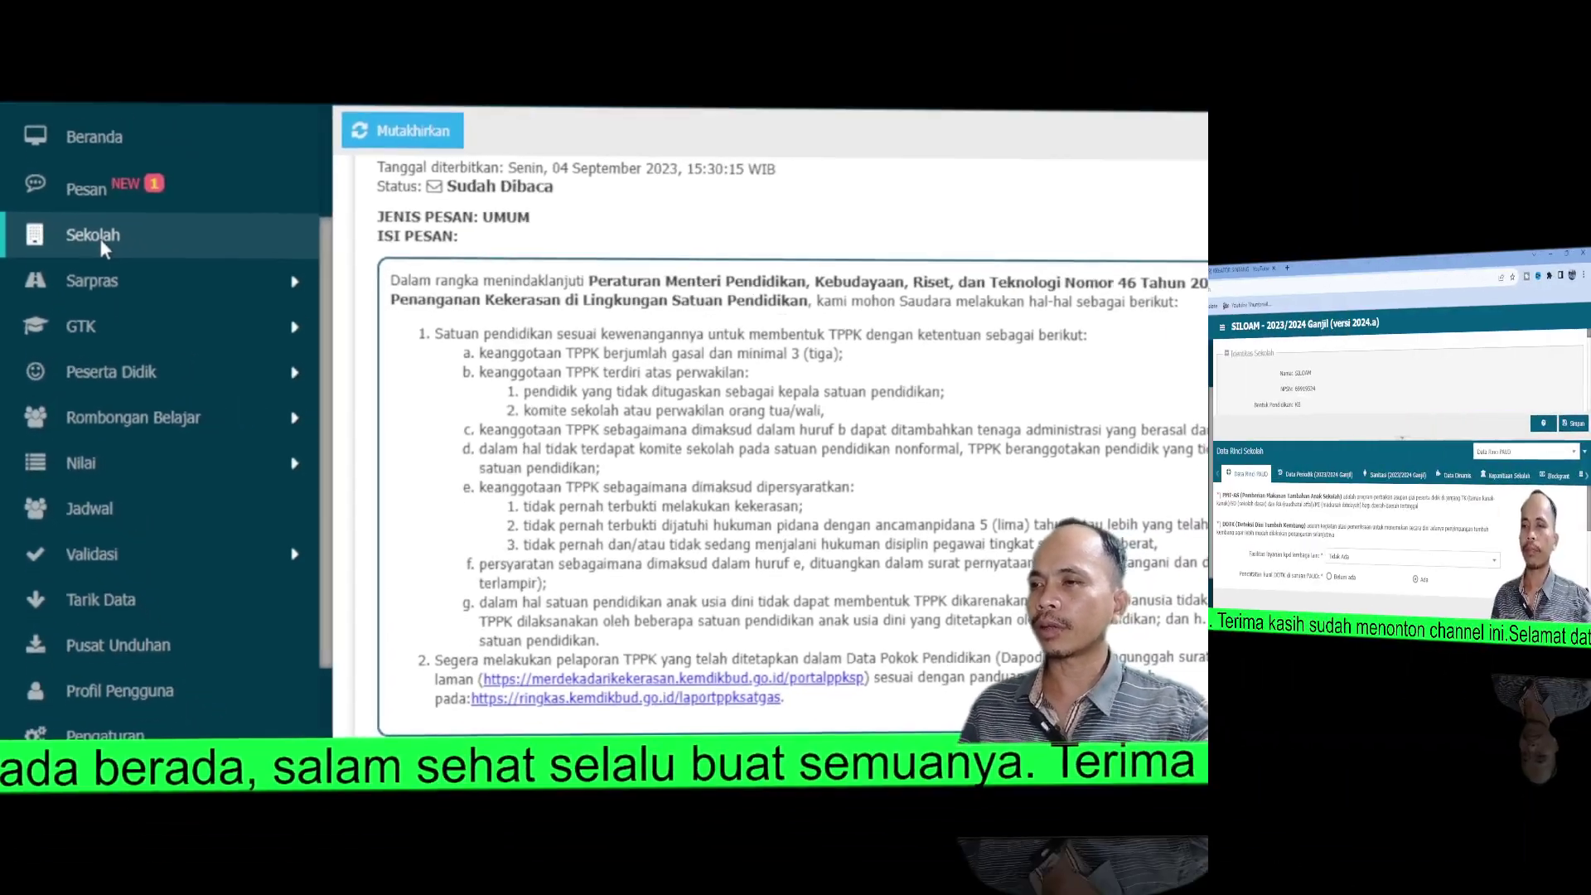
Step: Add a record to the school's Kepanitiaan Sekolah data with task unit Tim Pencegahan dan Penanganan Kekerasan (TPPK)
click(128, 196)
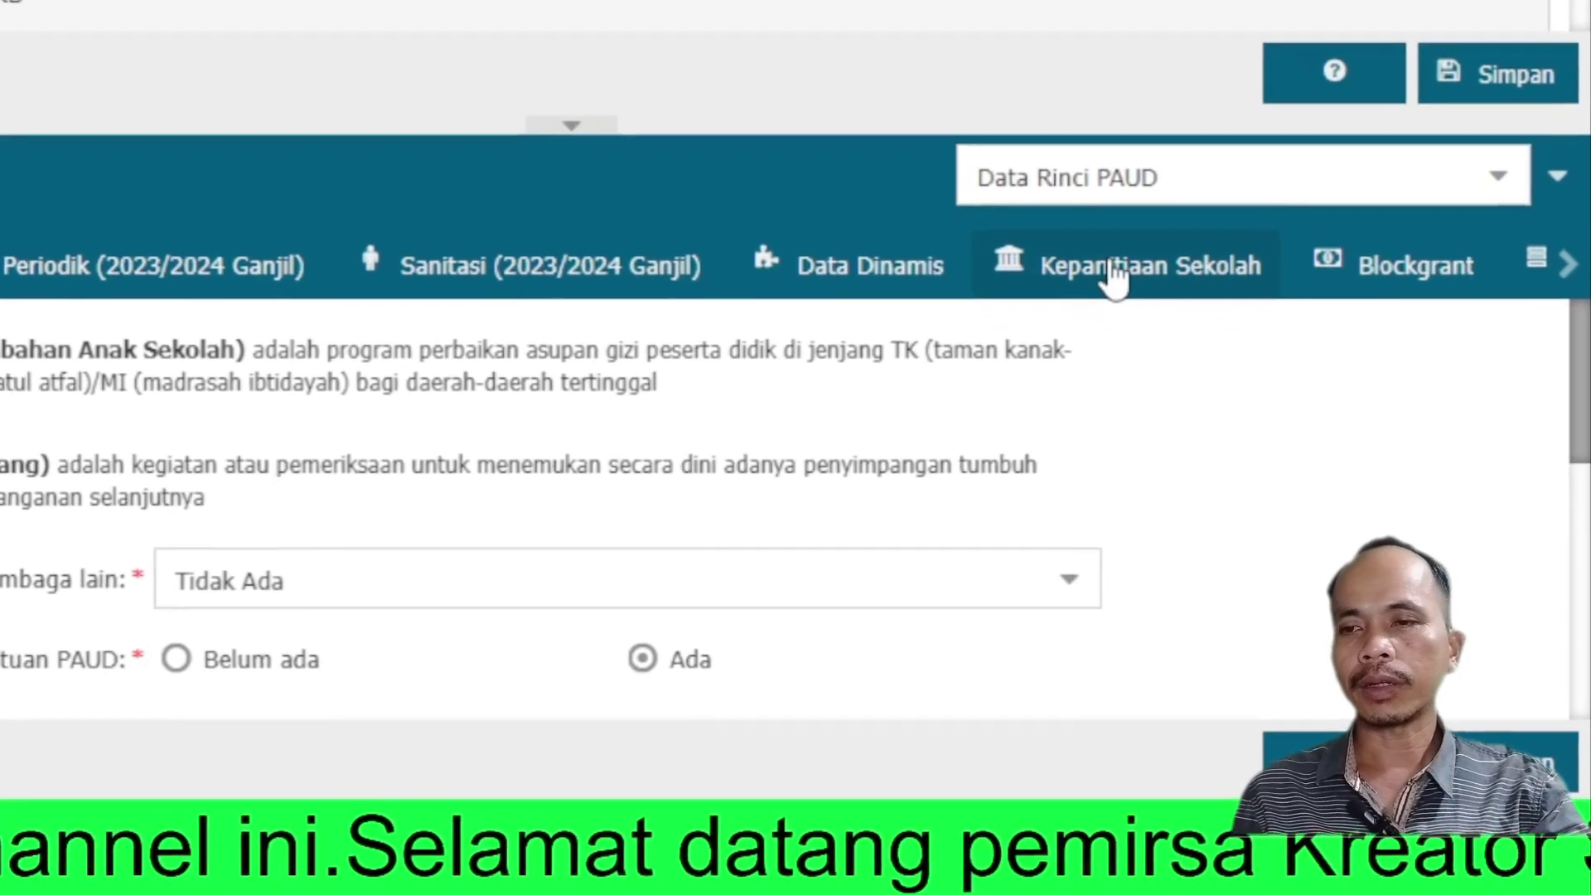
click(1092, 242)
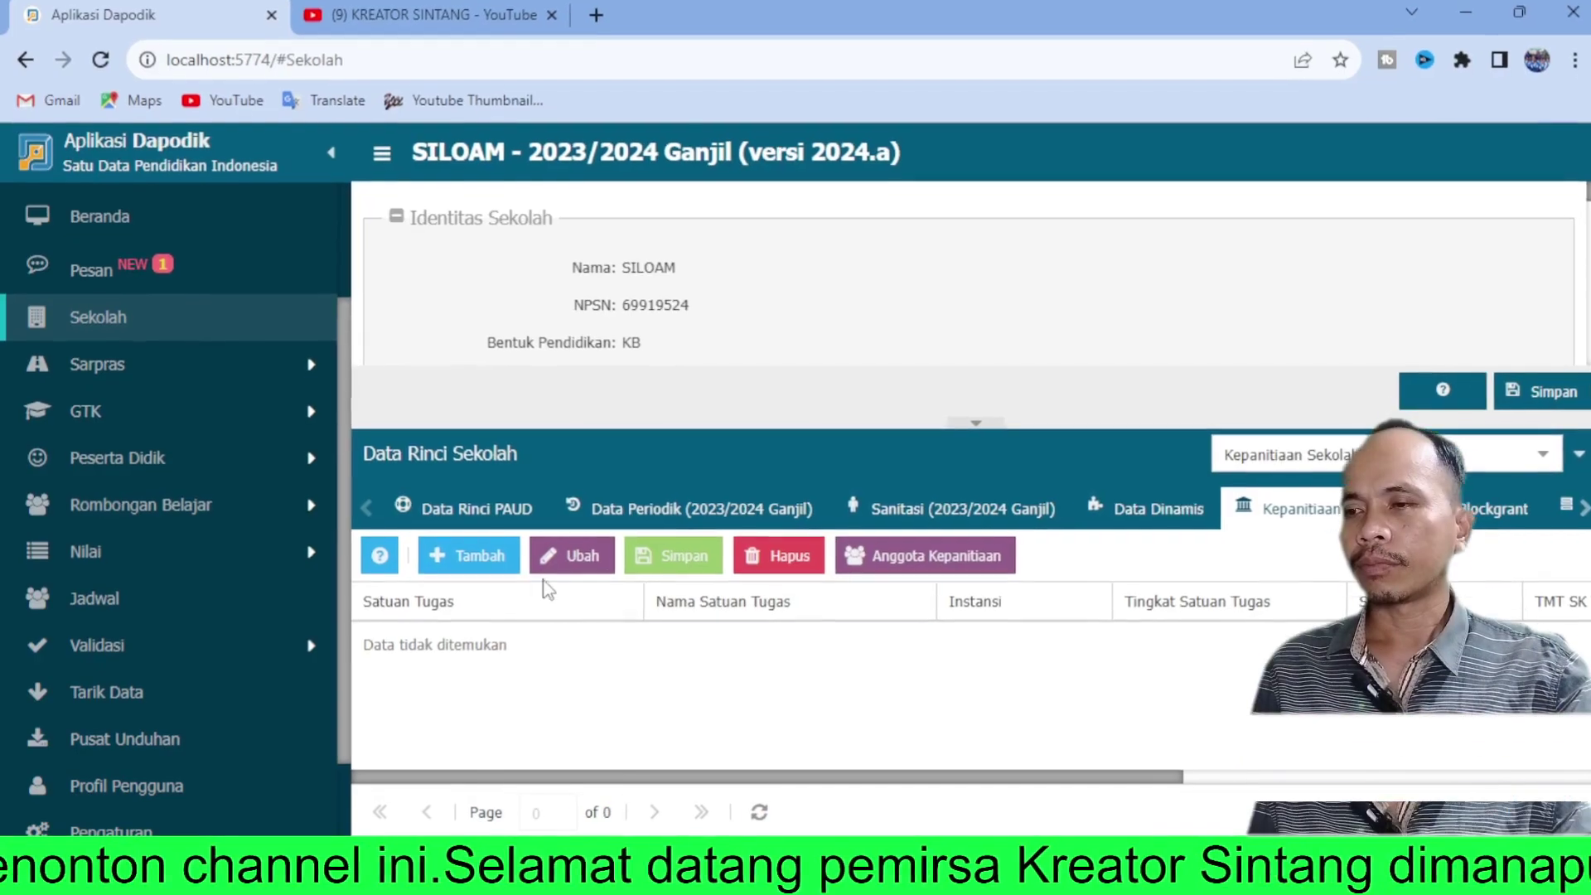
click(510, 538)
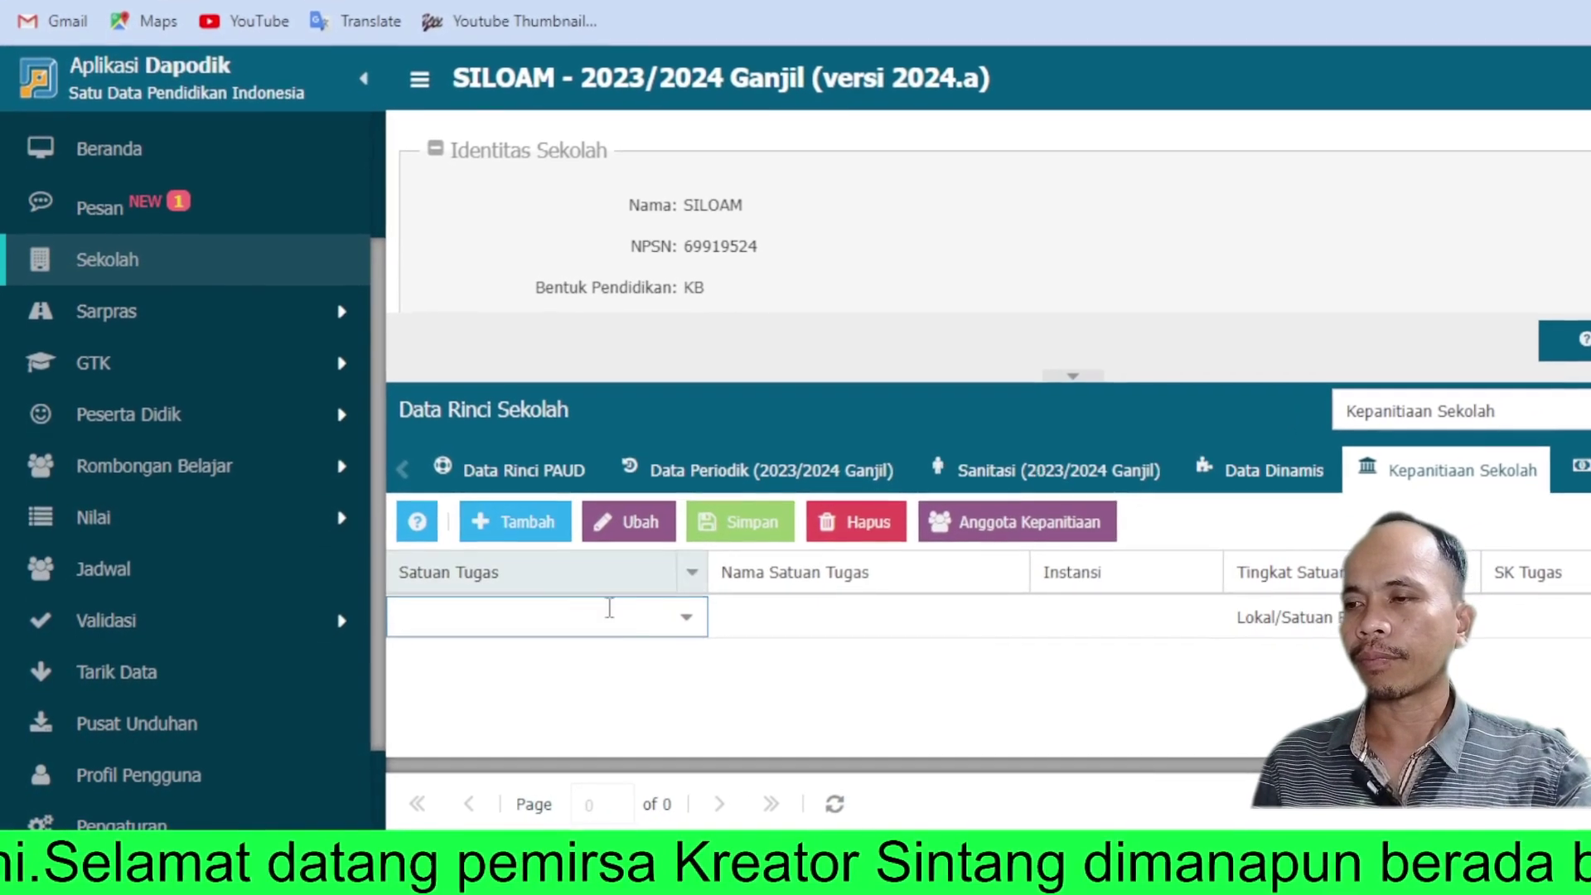
click(700, 630)
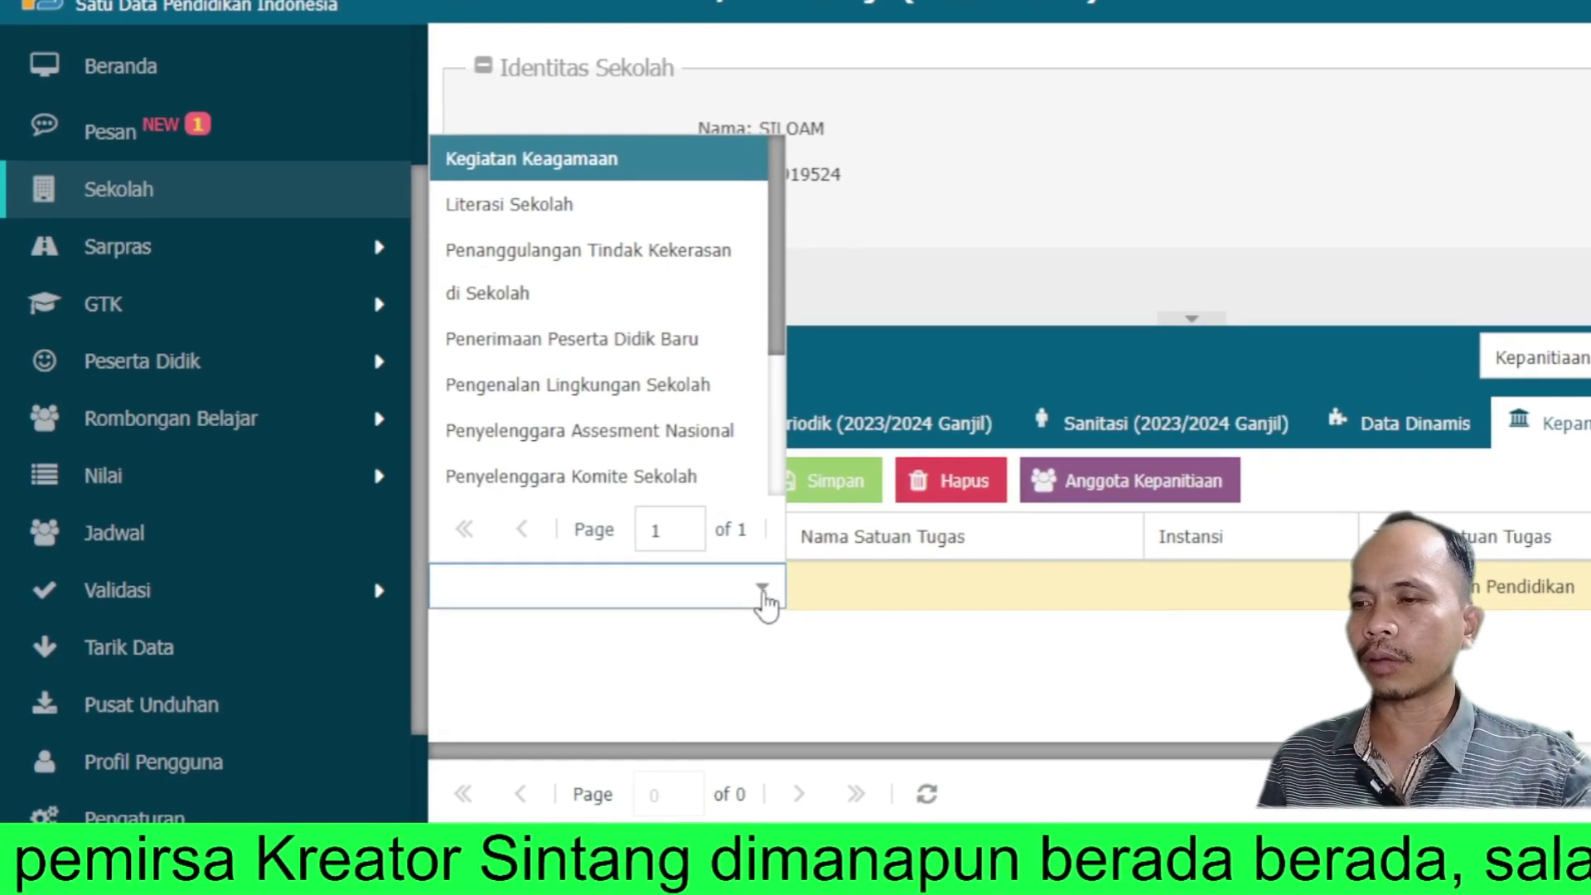
drag(780, 311, 811, 425)
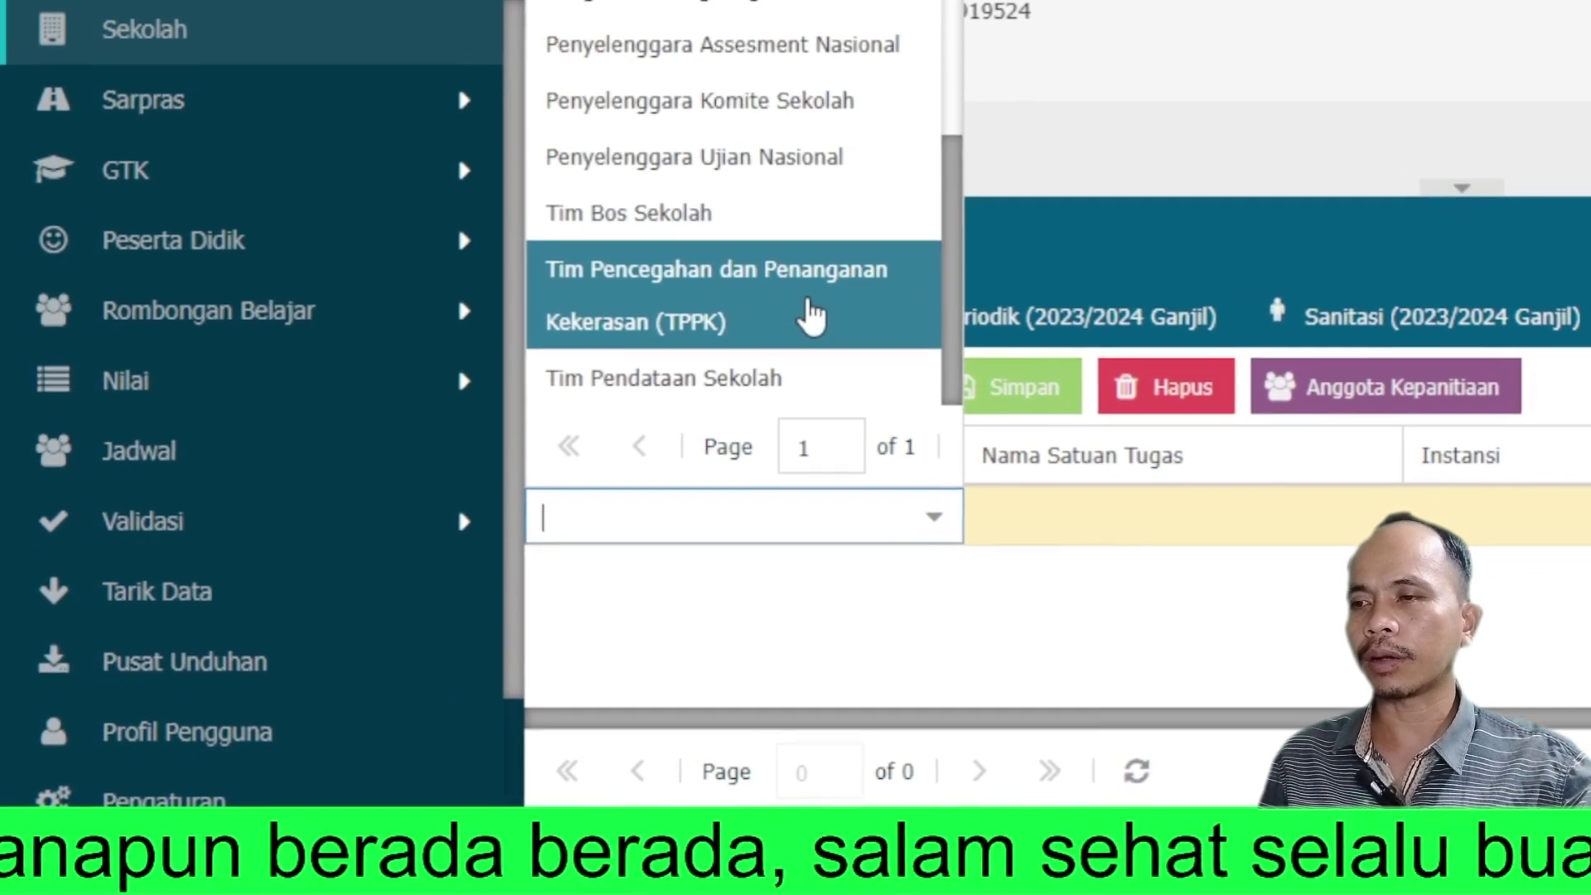
click(866, 275)
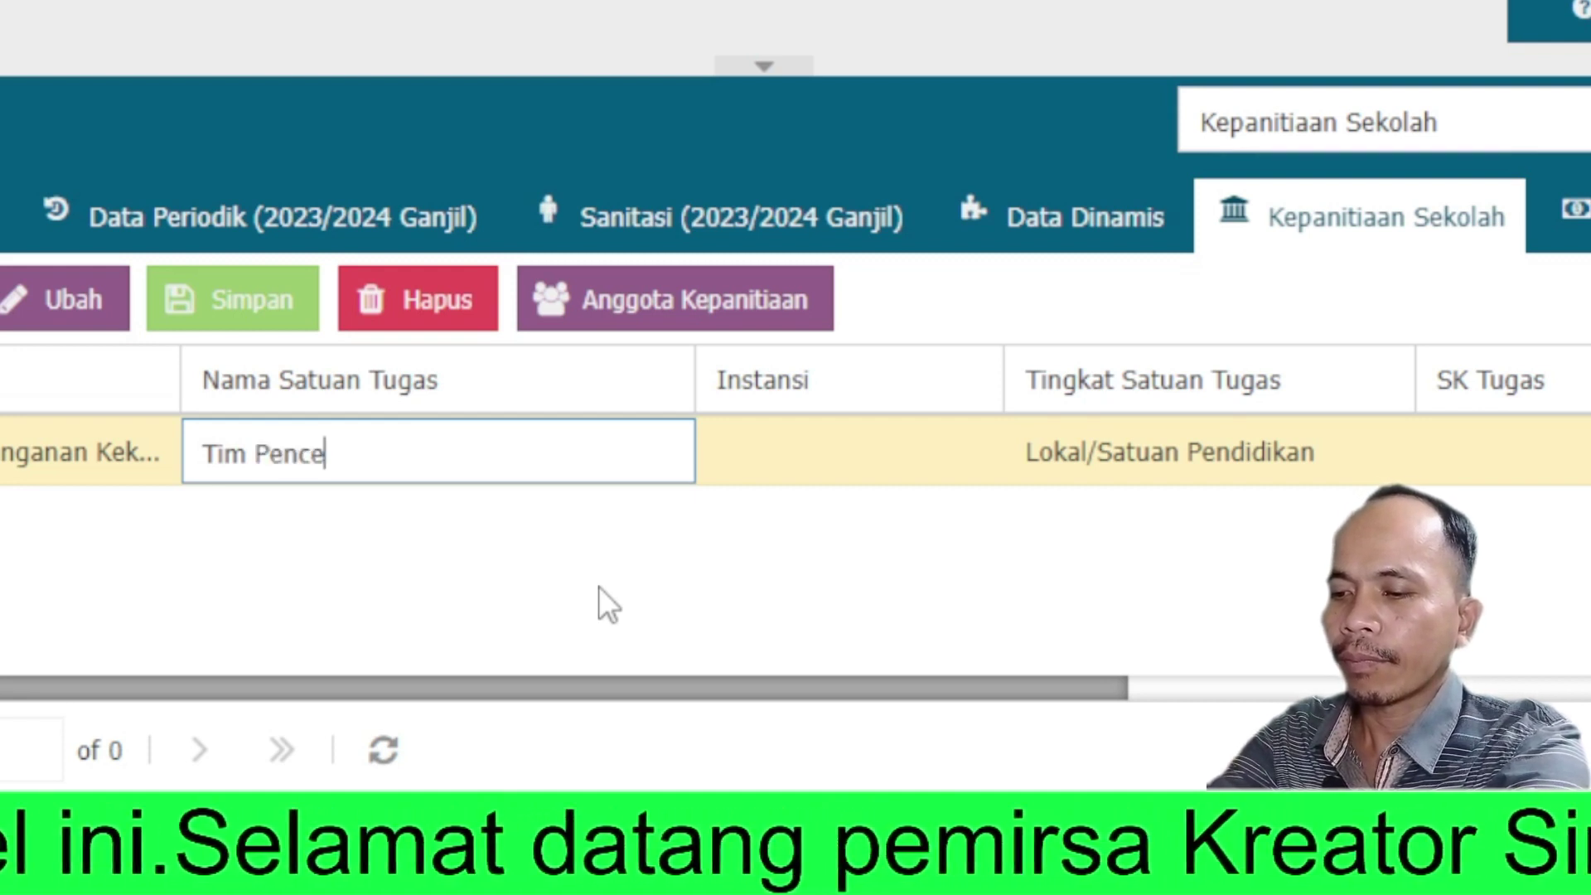
Step: Name the task unit "Tim Pencegahan dan Penanganan Kekerasan di PAUD SILOAM" and set its institution to PAUD SILOAM
text(han)
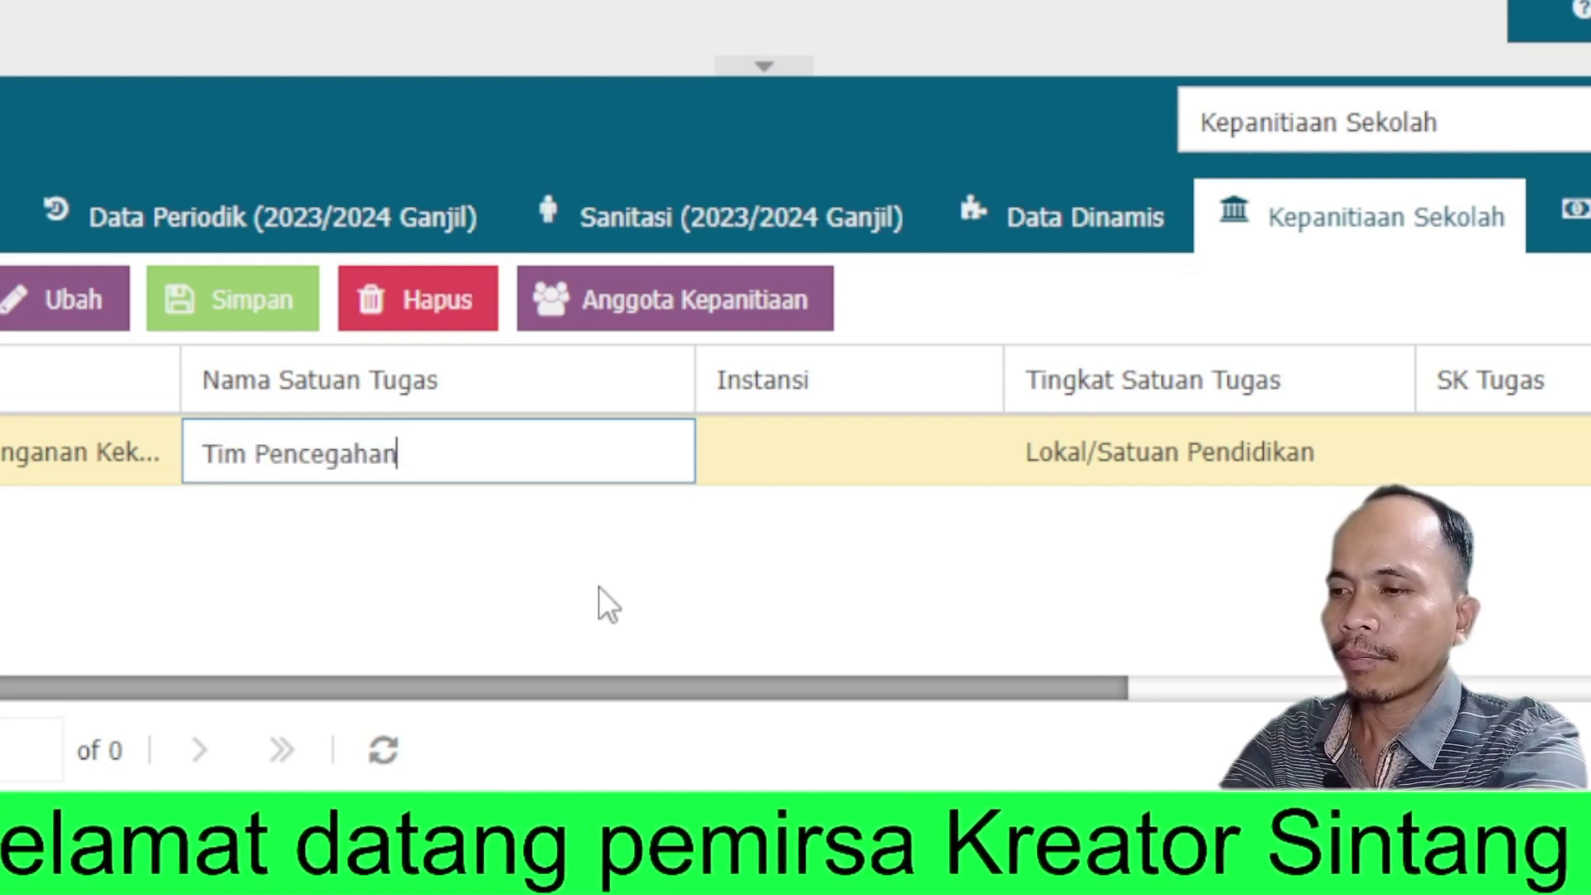
text( dan )
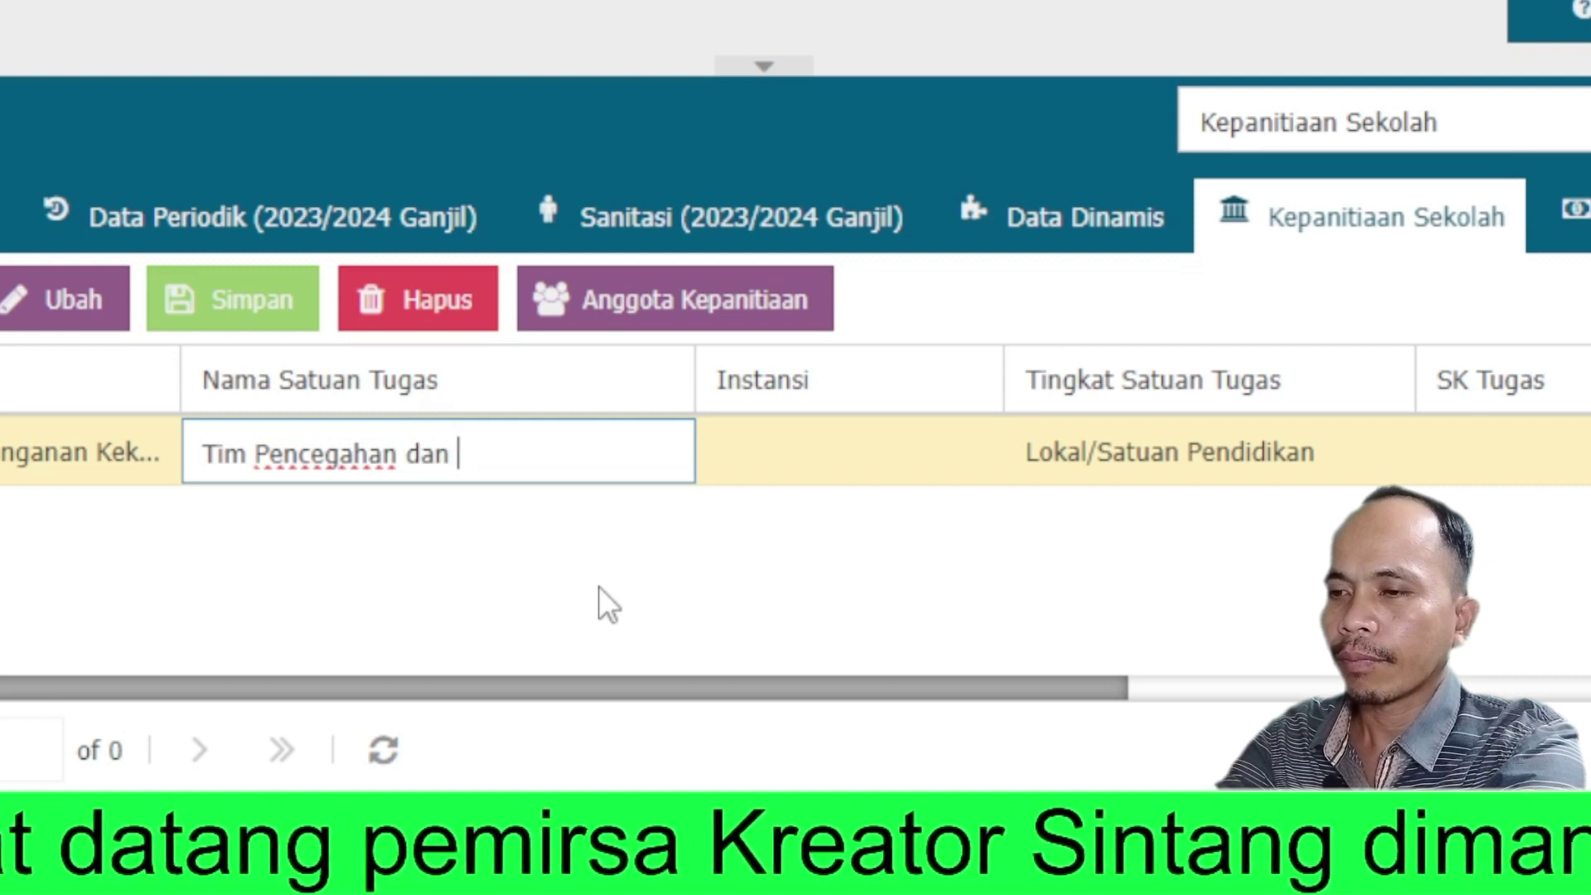
text(Penangan)
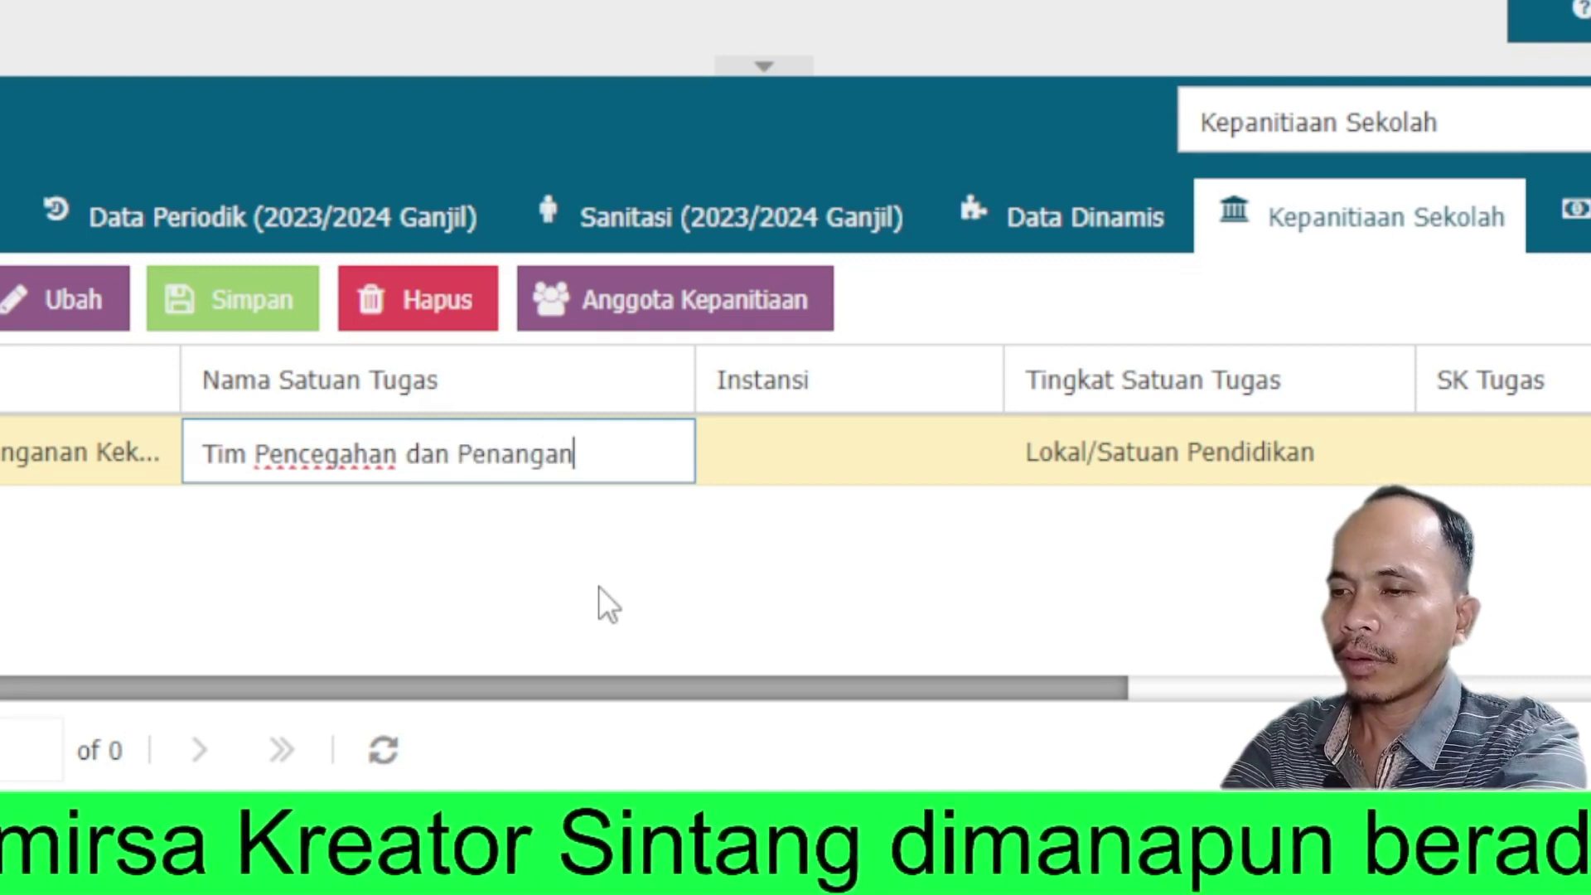
text(an)
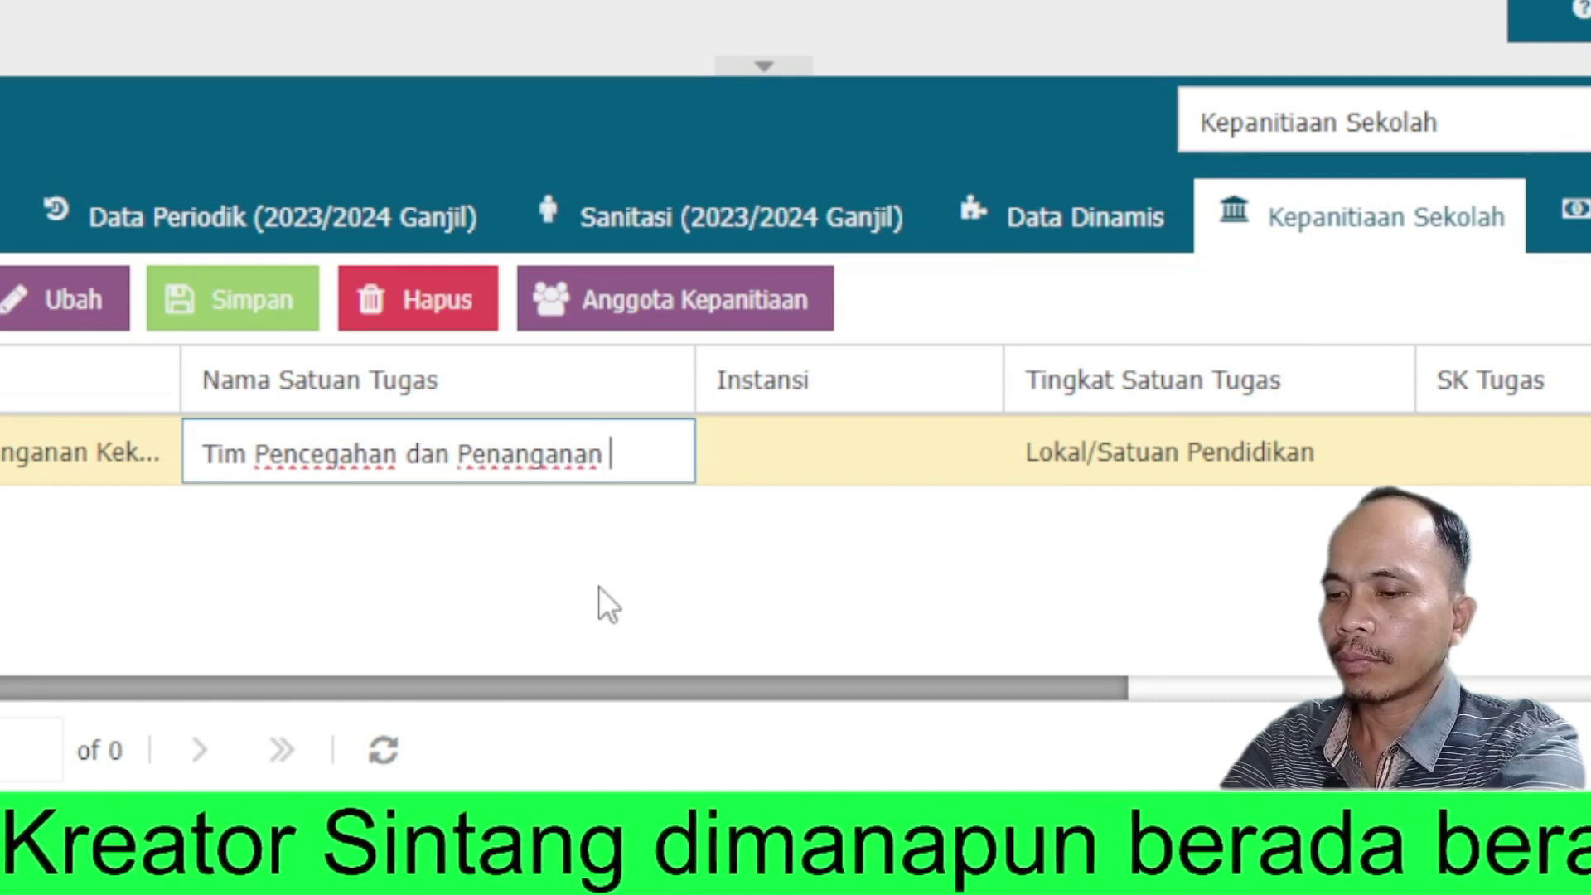
text( Kekerasa)
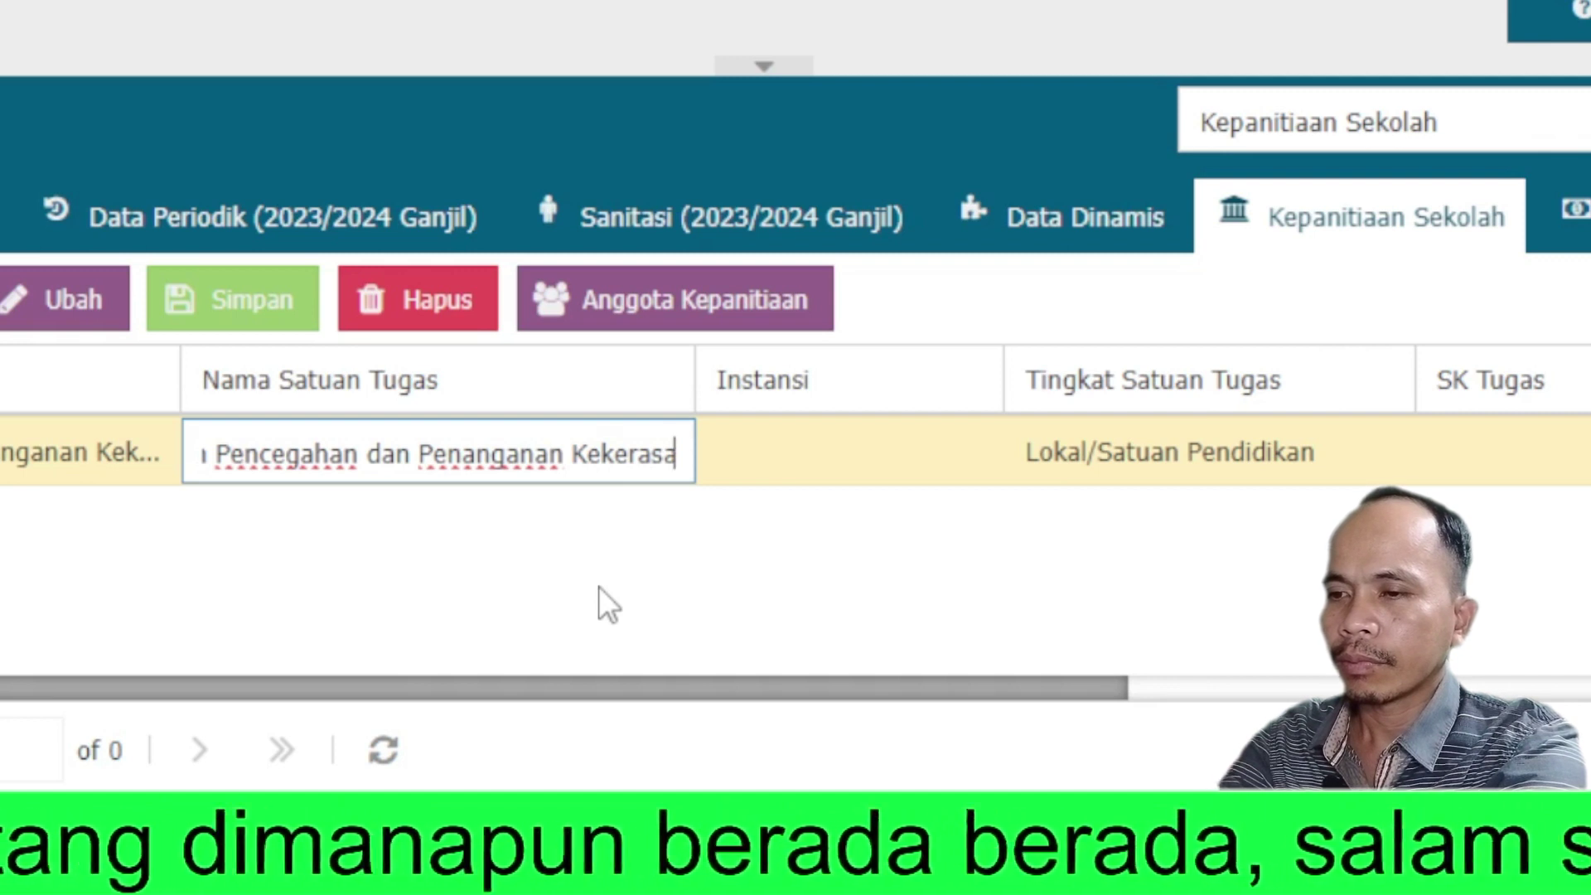
text(n)
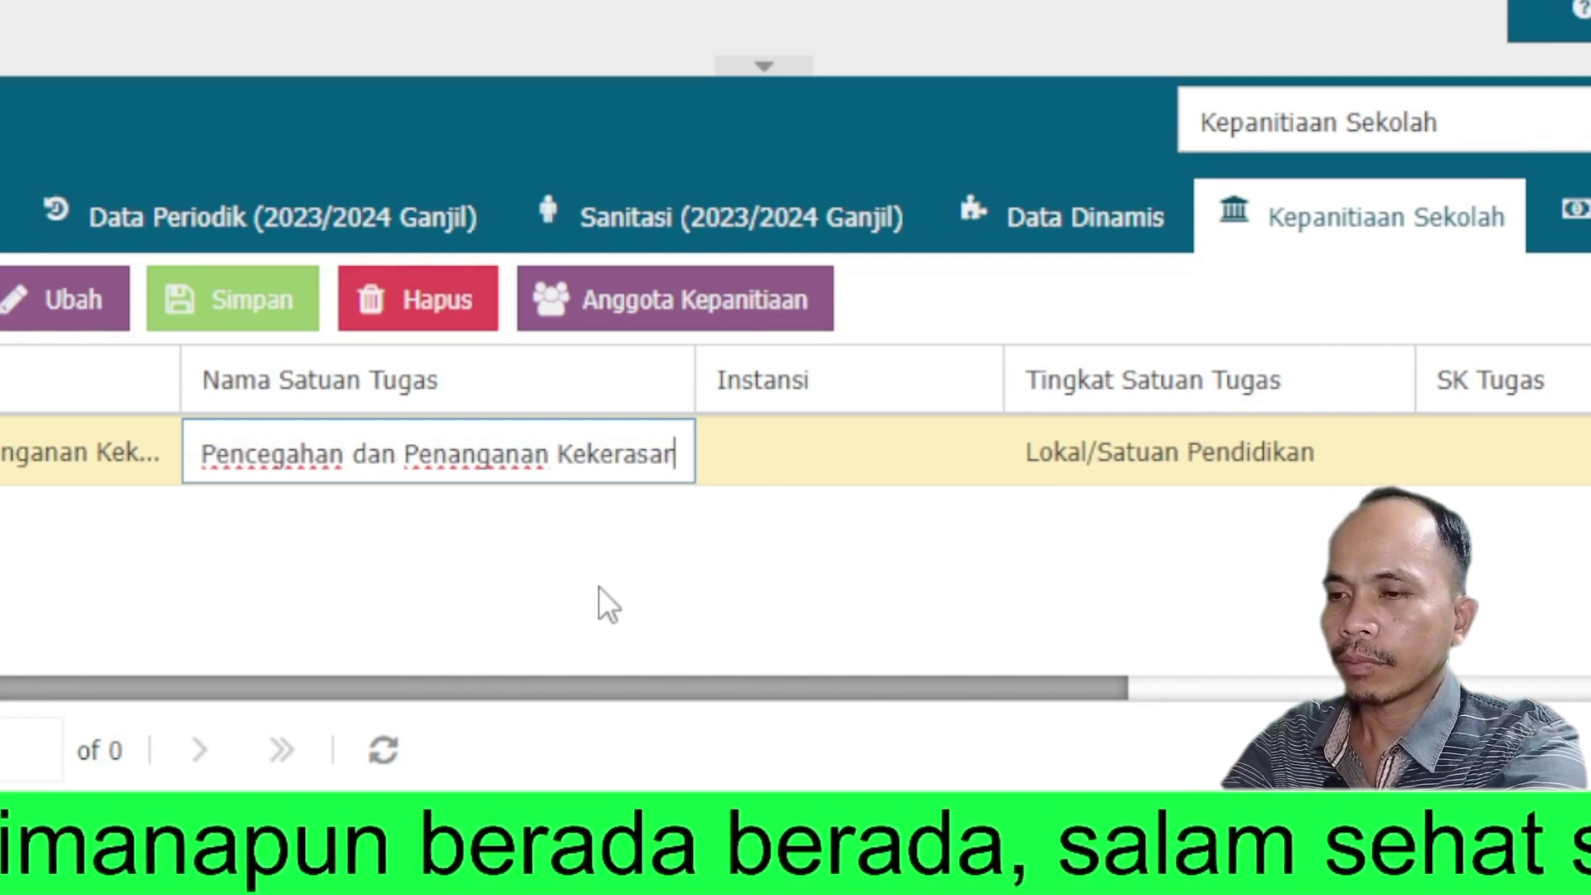
text( d)
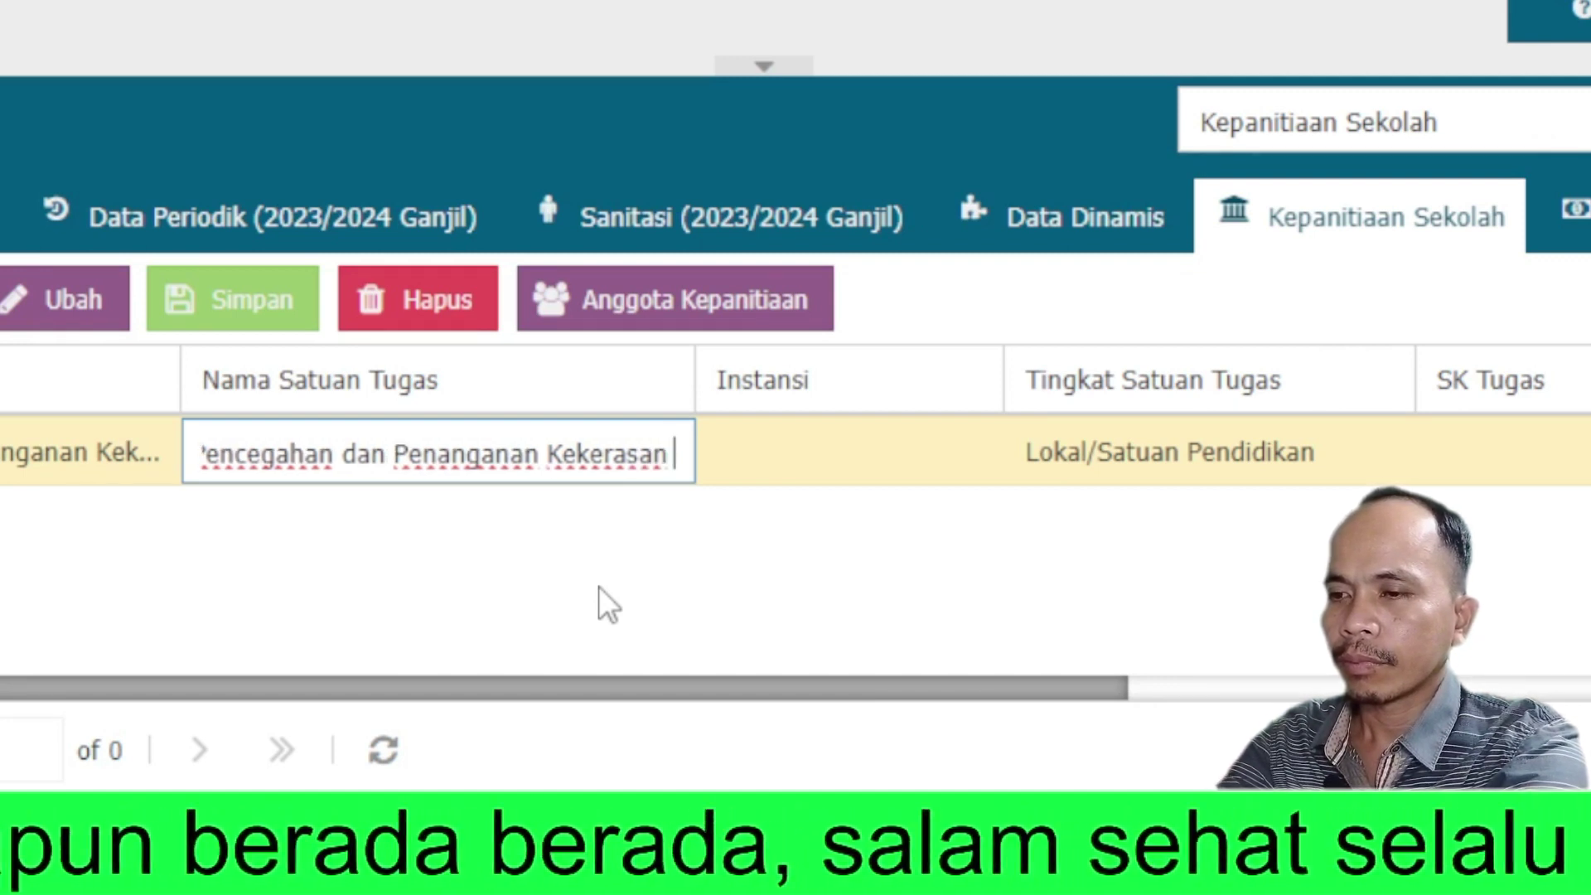
text(i )
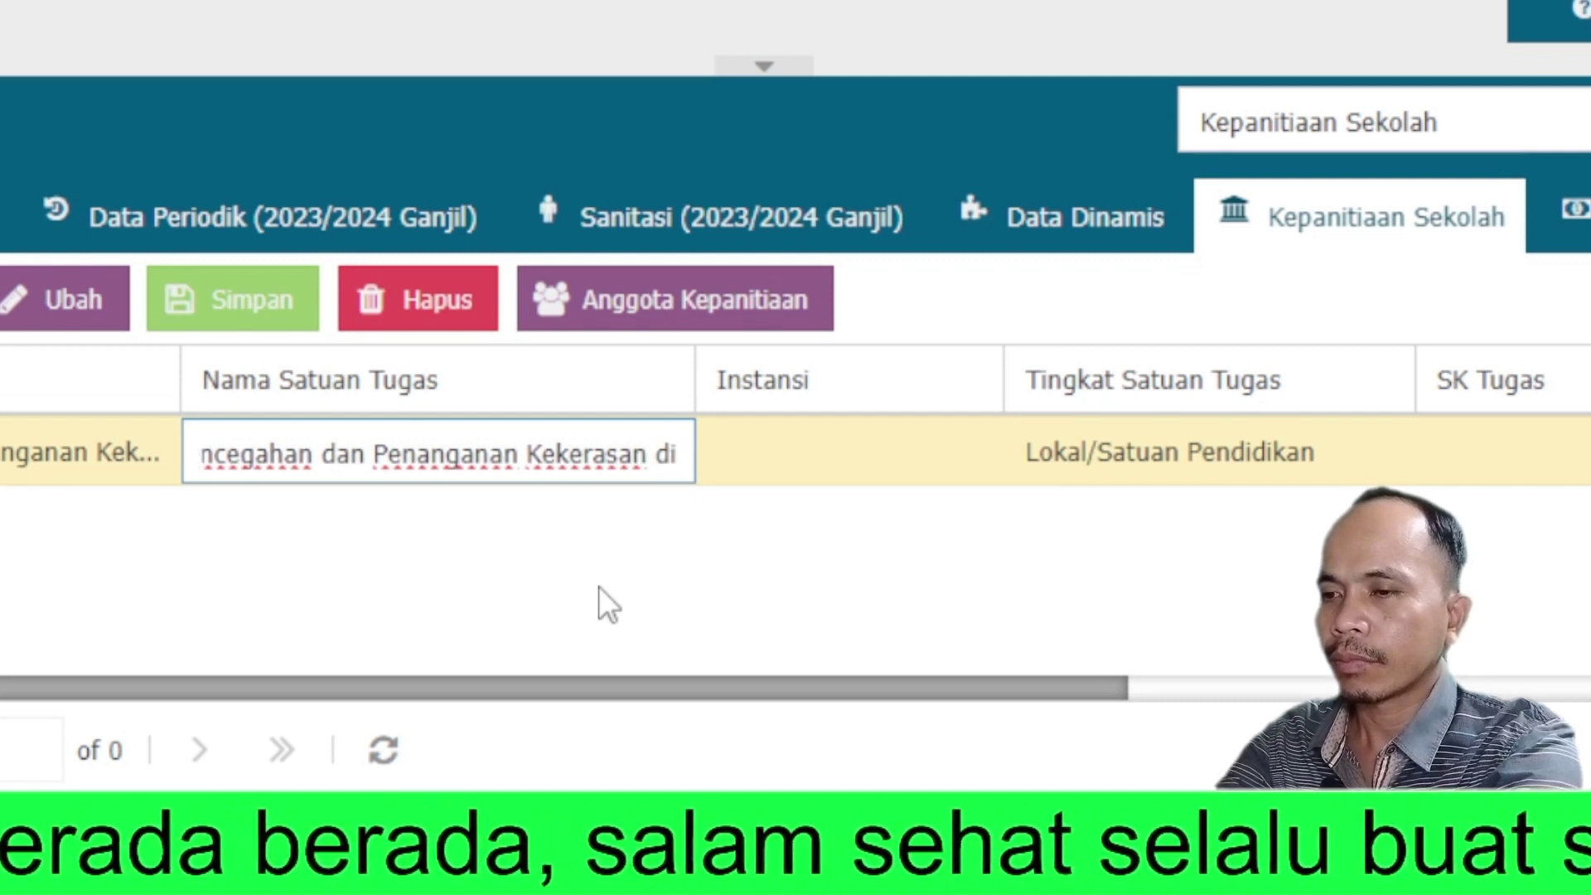
text(PAUD SILO)
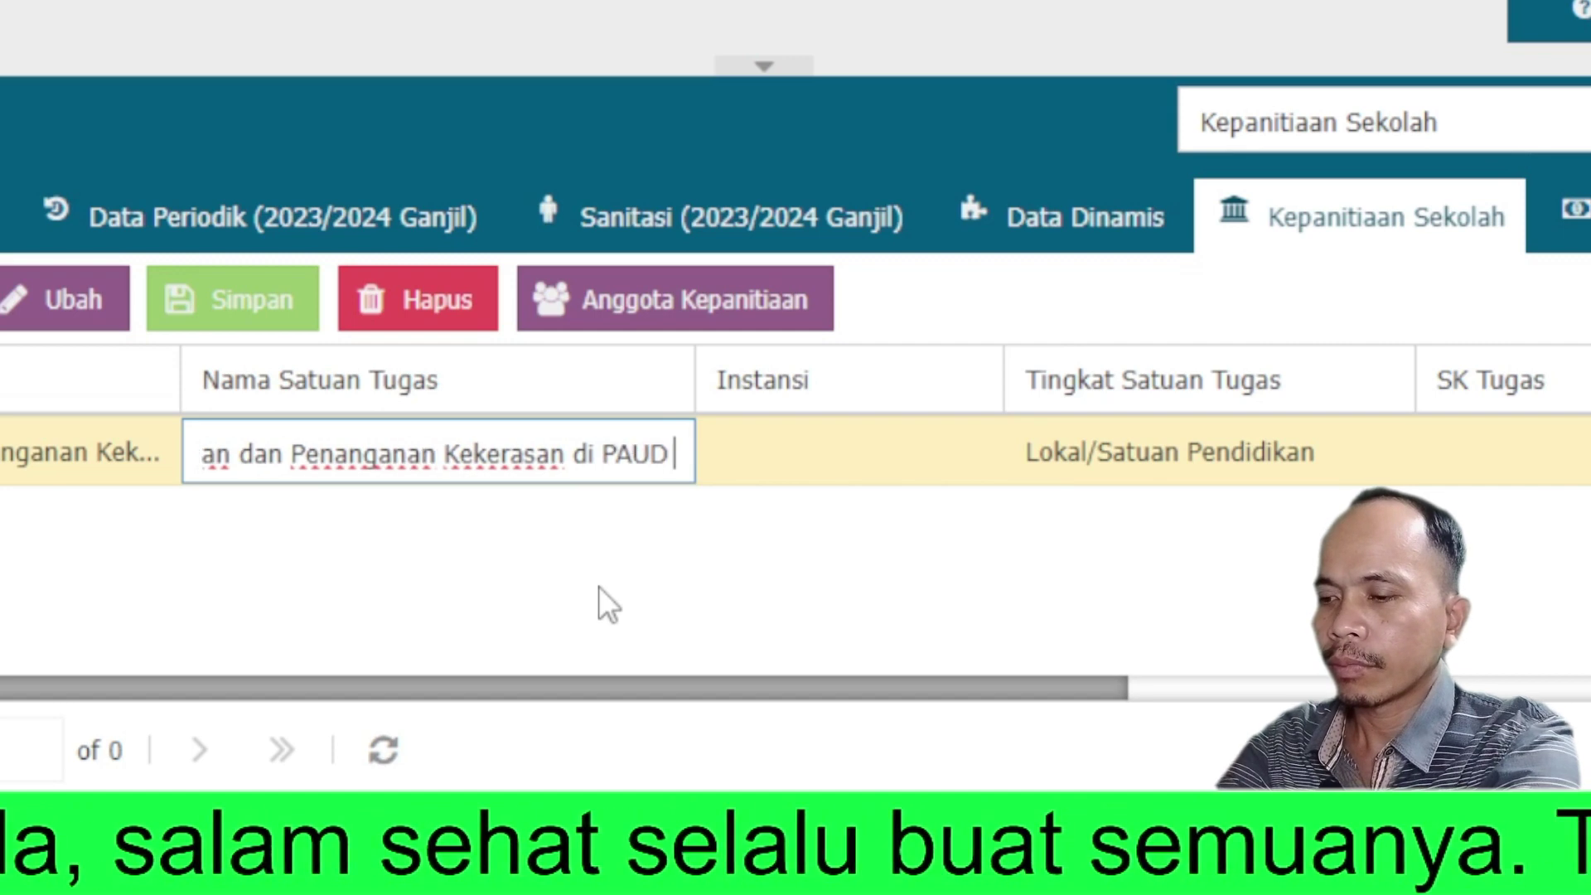
text(AM)
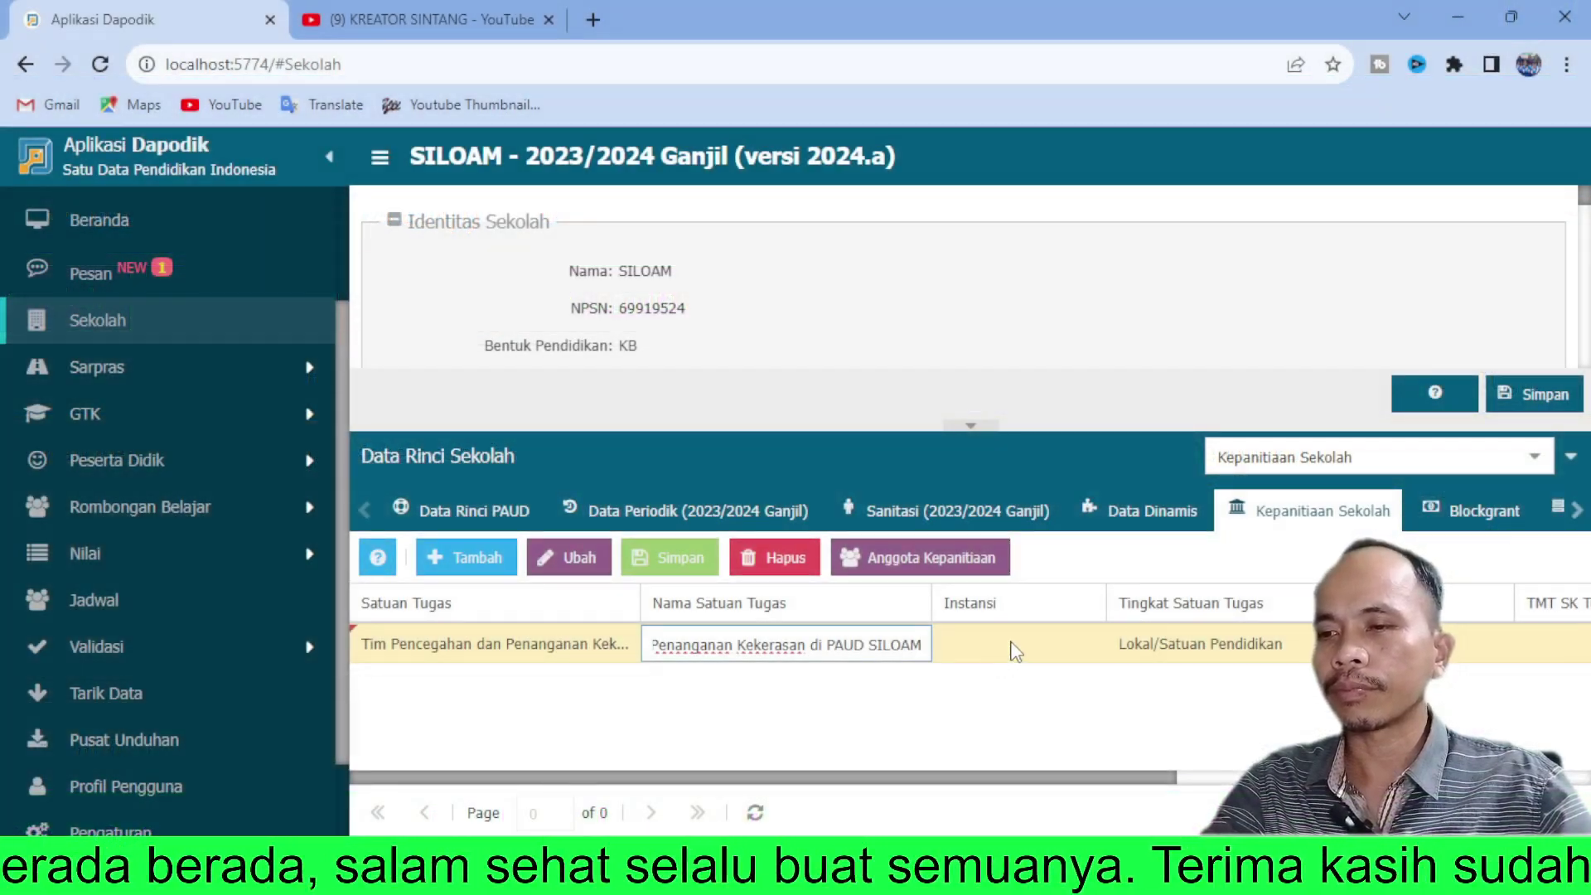
click(1015, 652)
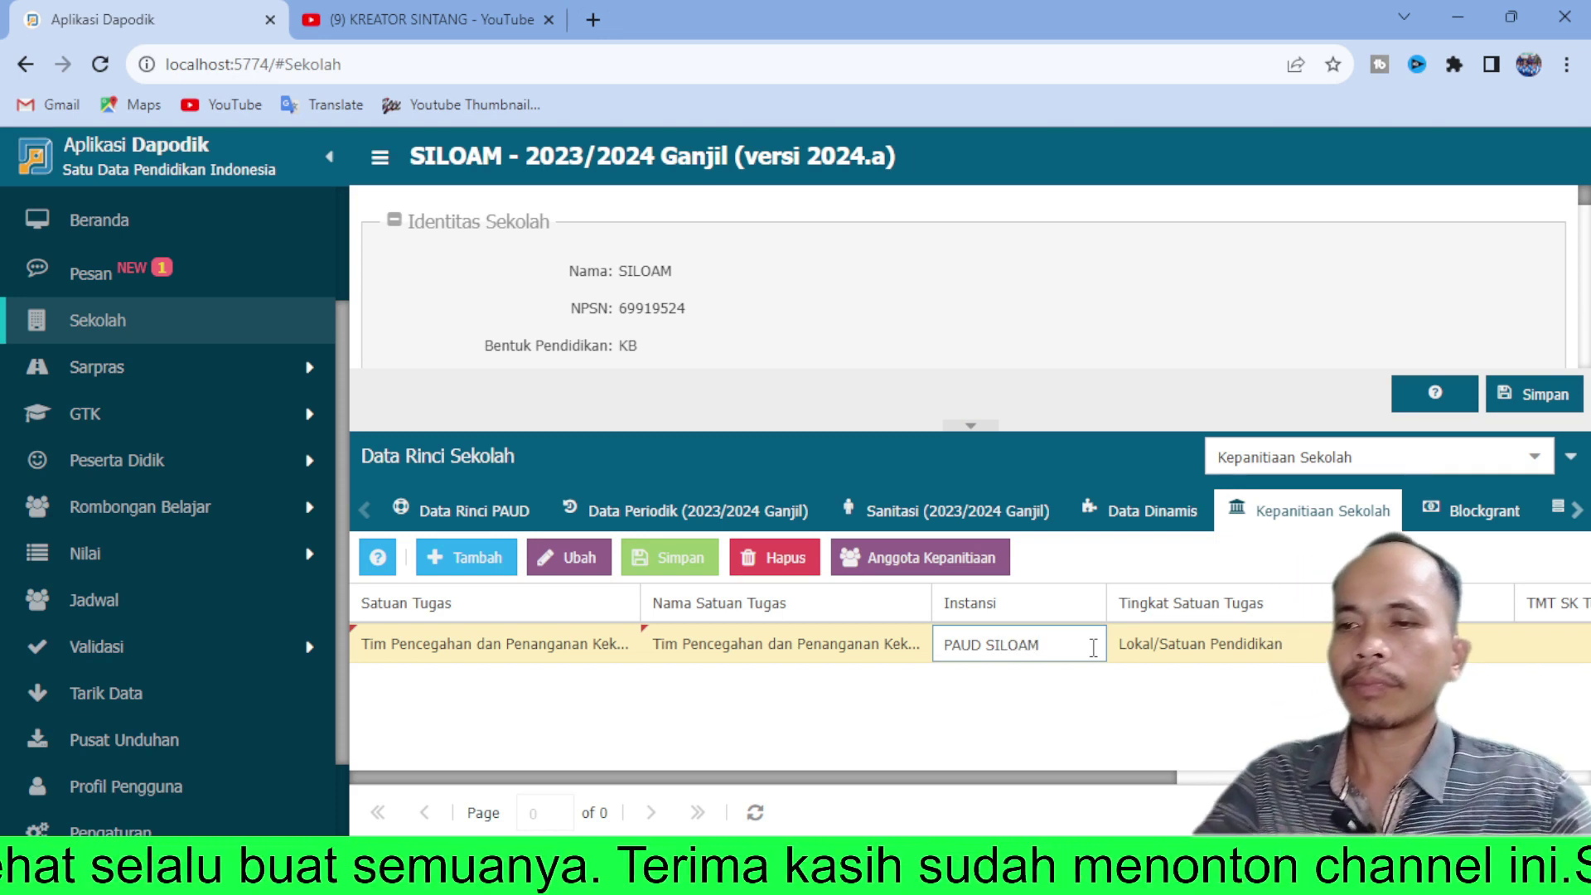
Step: Take the decree number from the SK TPPK PAUD SILOAM.docx document in Word and enter 421.1/03/SK-TPPK/PAUD-Siloam/2023 as the record's SK Tugas
drag(1102, 783, 1325, 782)
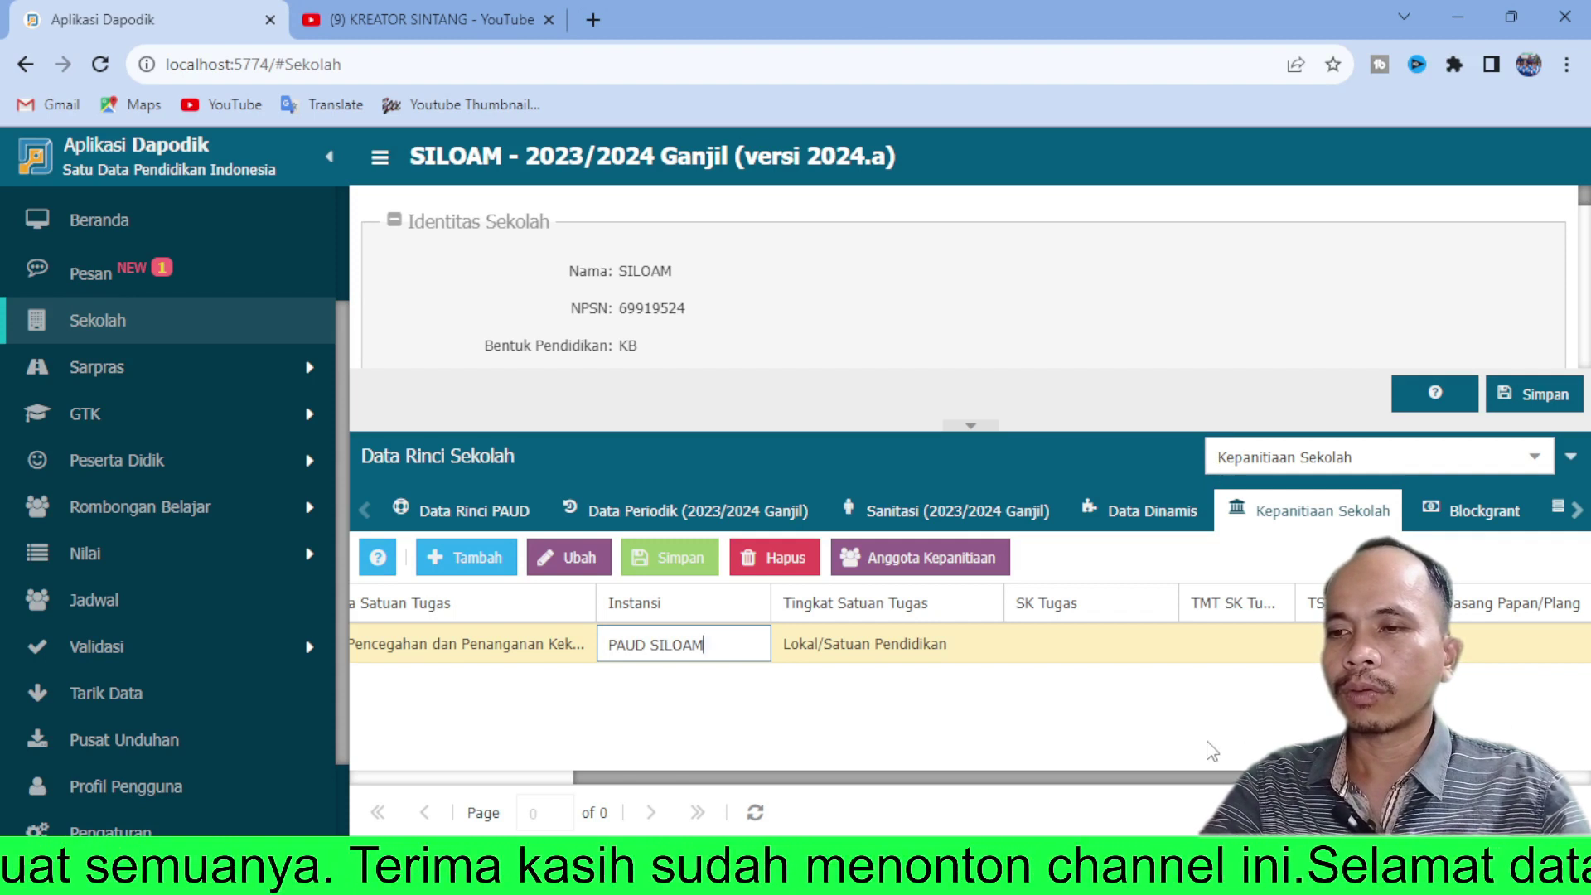
click(1092, 647)
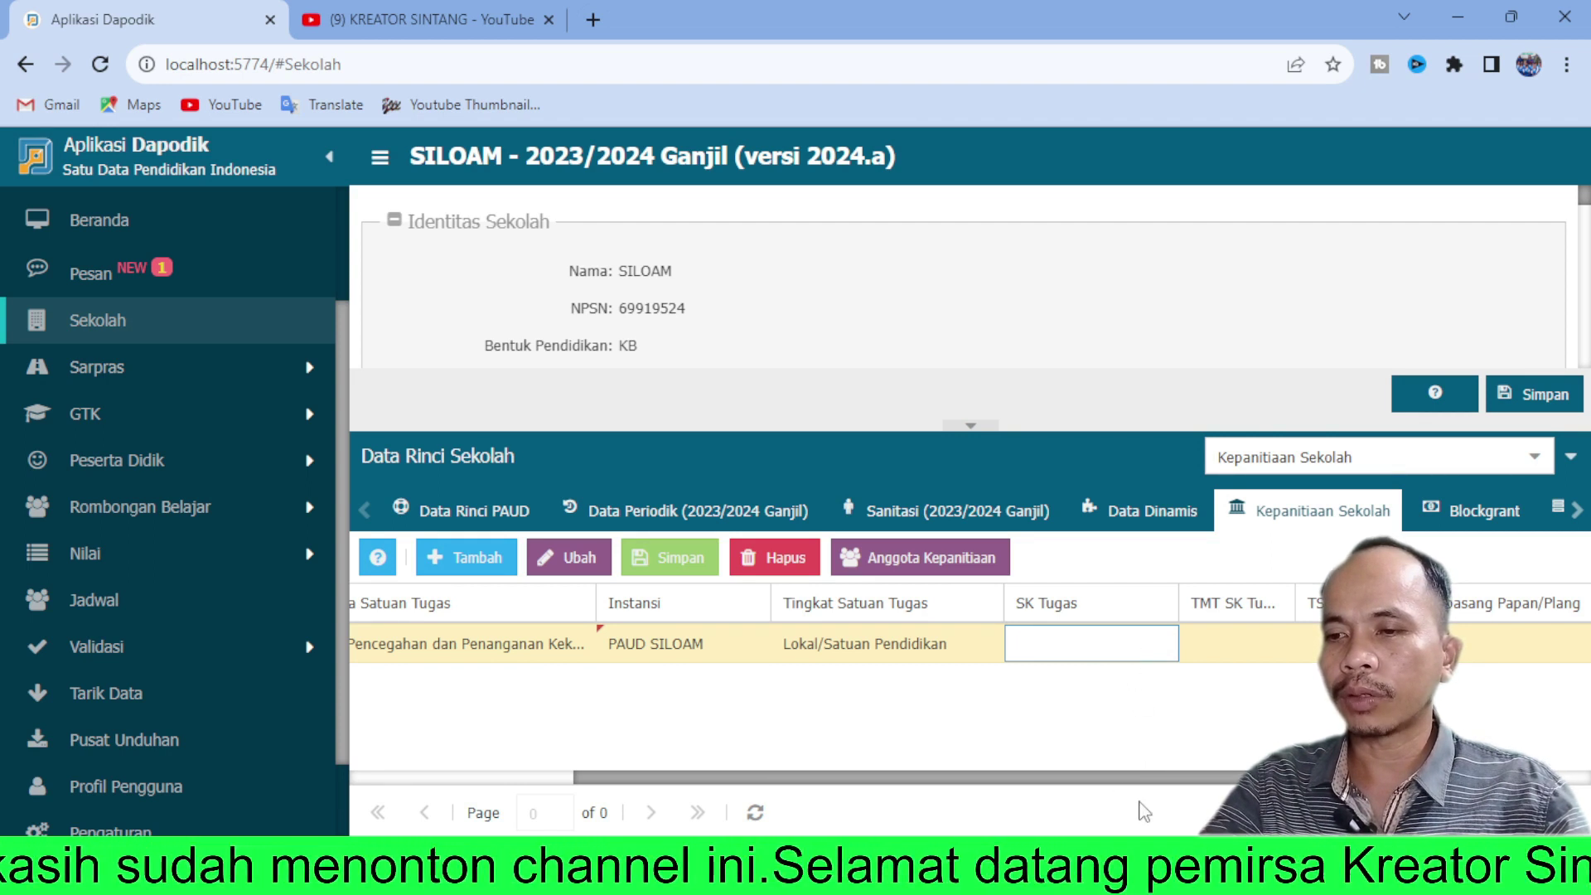
click(1102, 878)
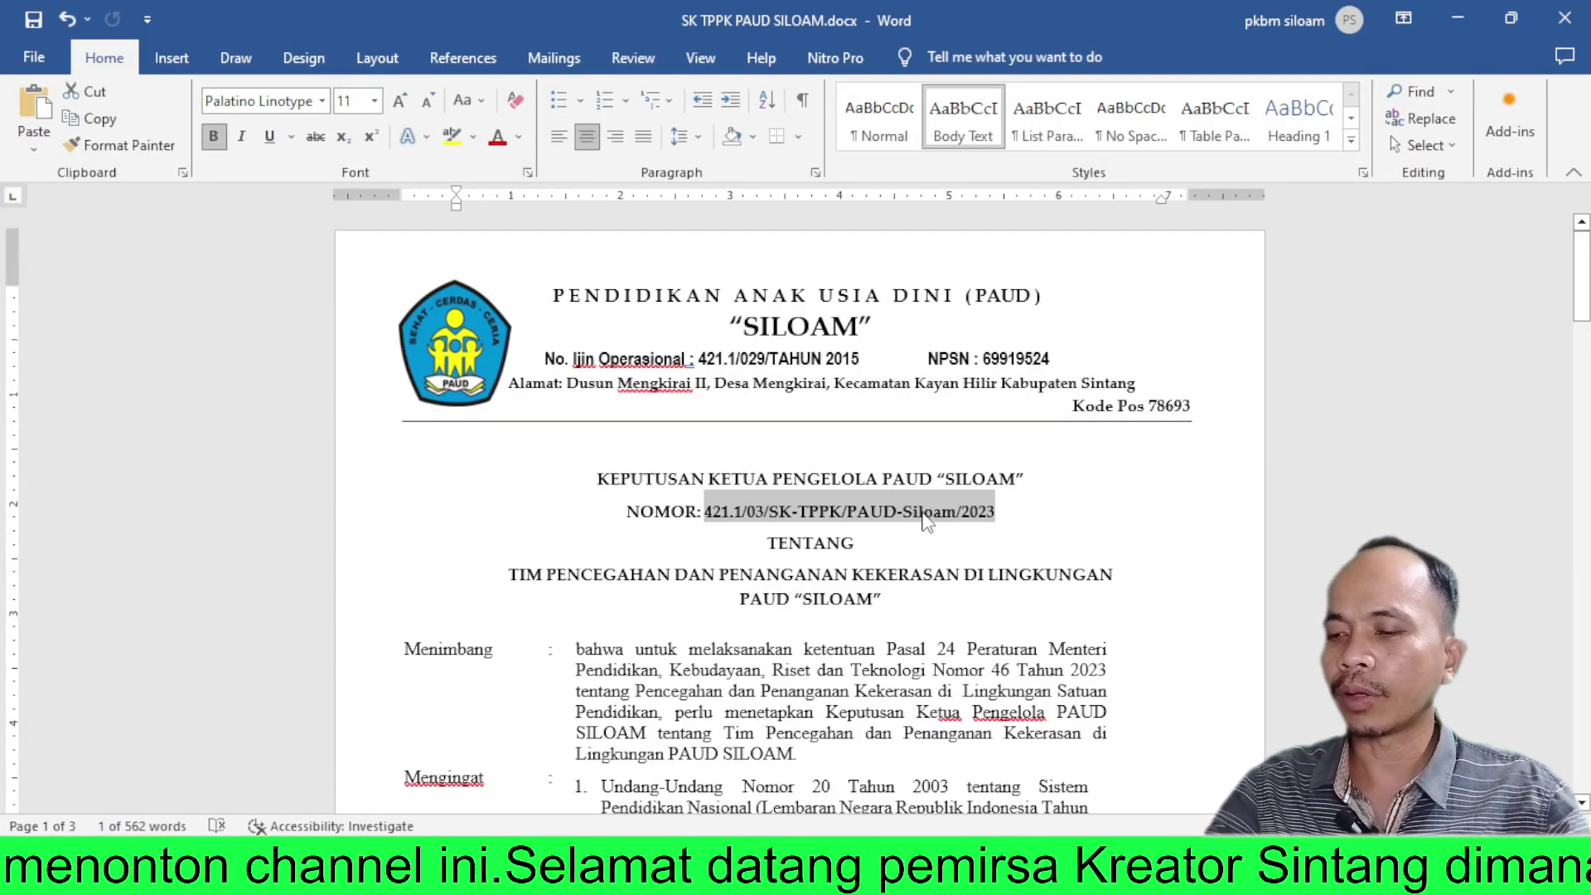
click(1456, 18)
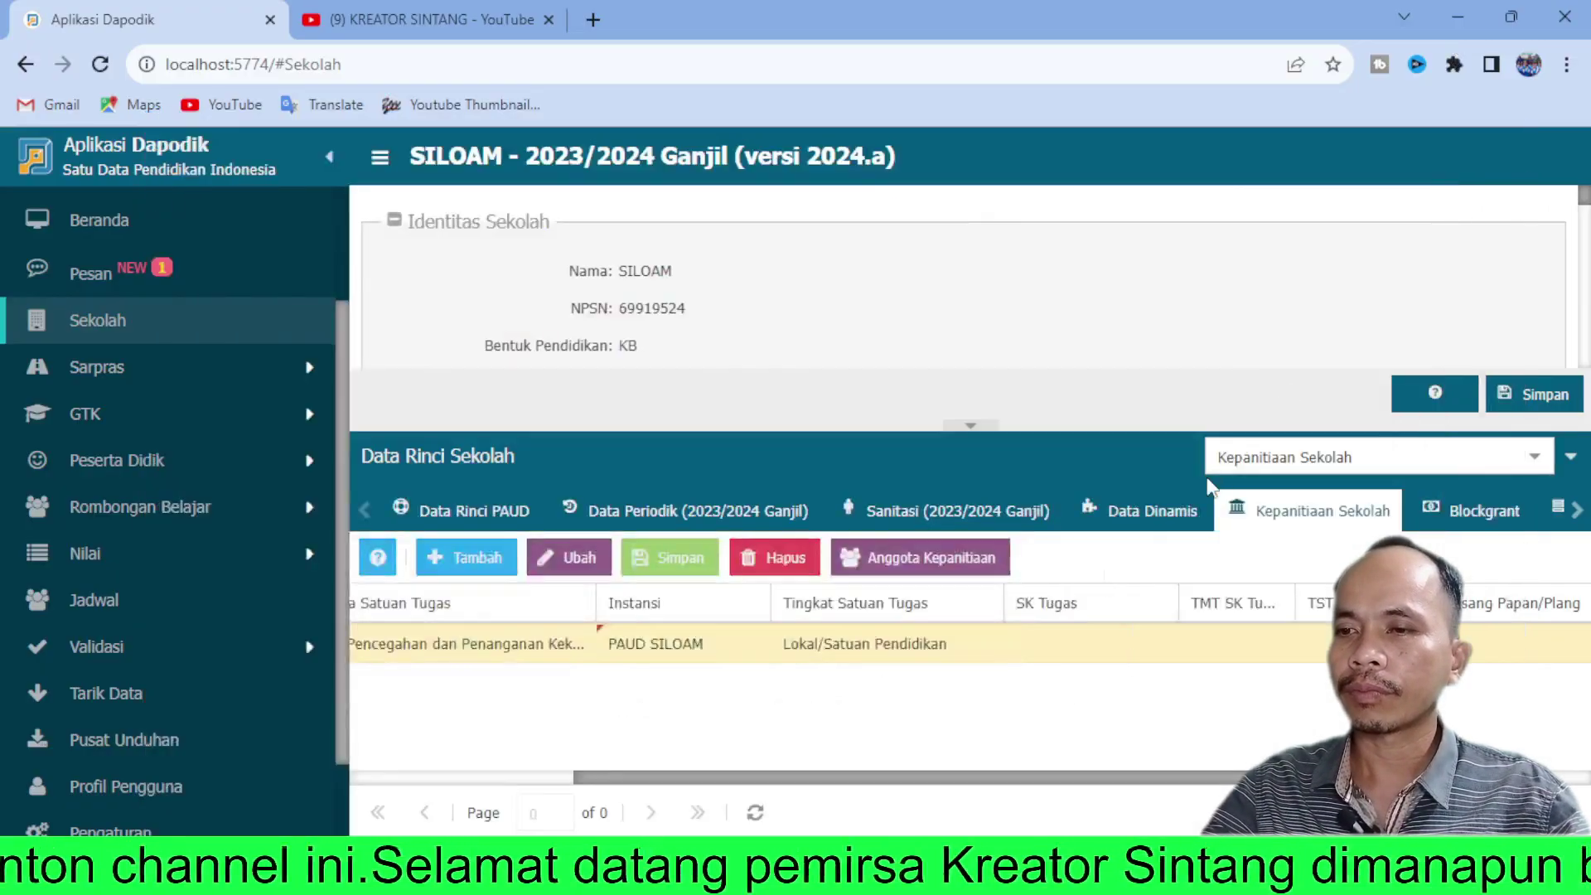
click(1067, 641)
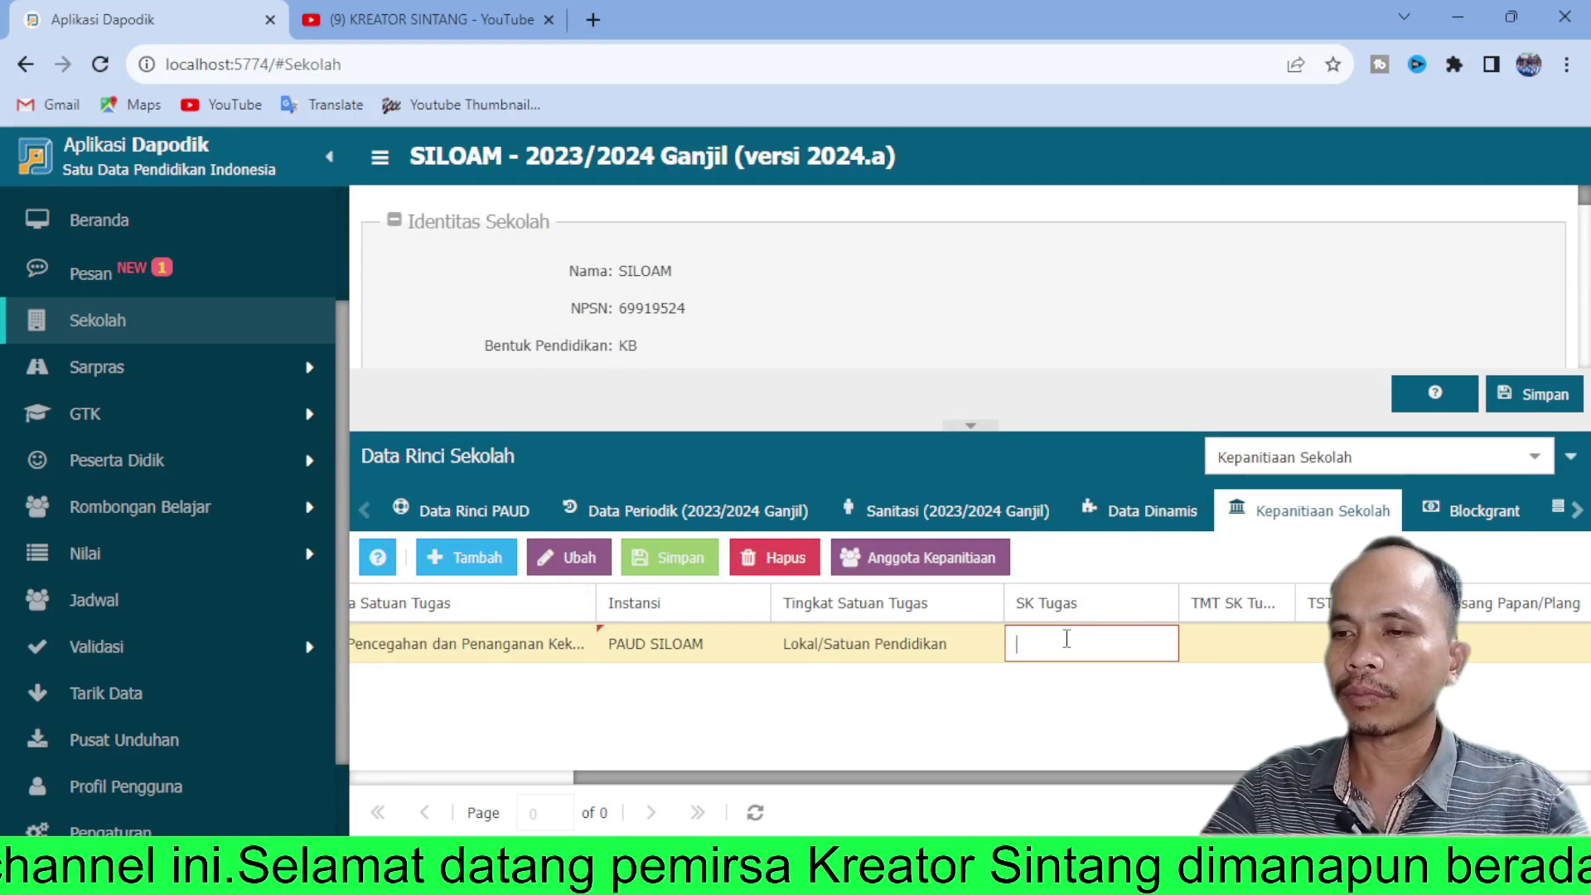
text(421.1/03/SK-TPPK/PAUD-Siloam/2023)
Step: Set the decree's TMT SK Tugas date to 7 September 2023 and save the committee record
click(1251, 659)
click(1276, 644)
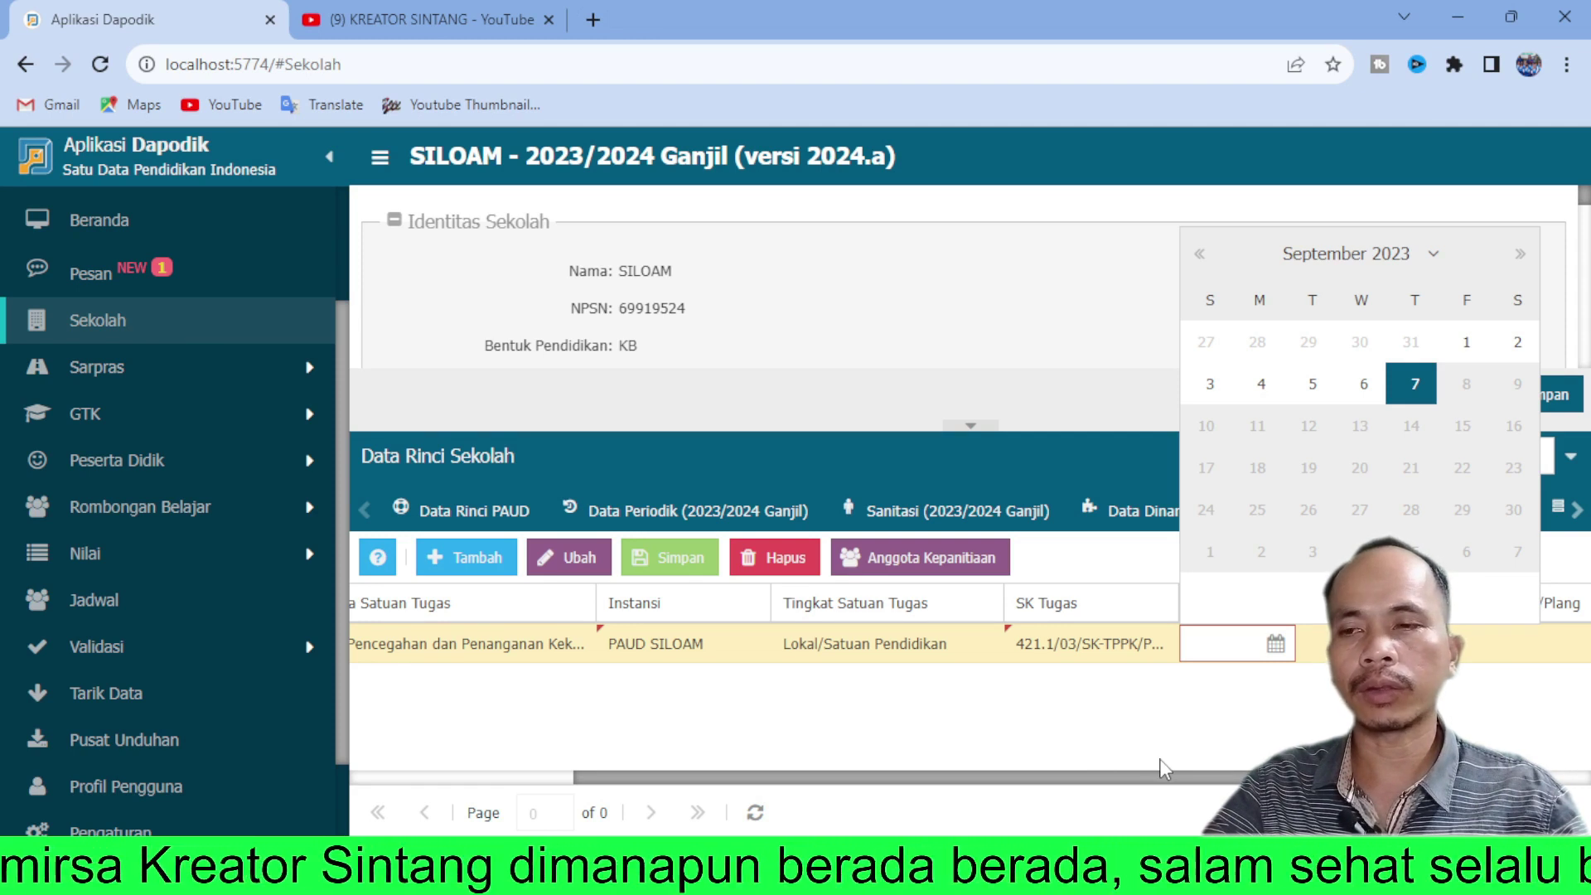
click(1412, 386)
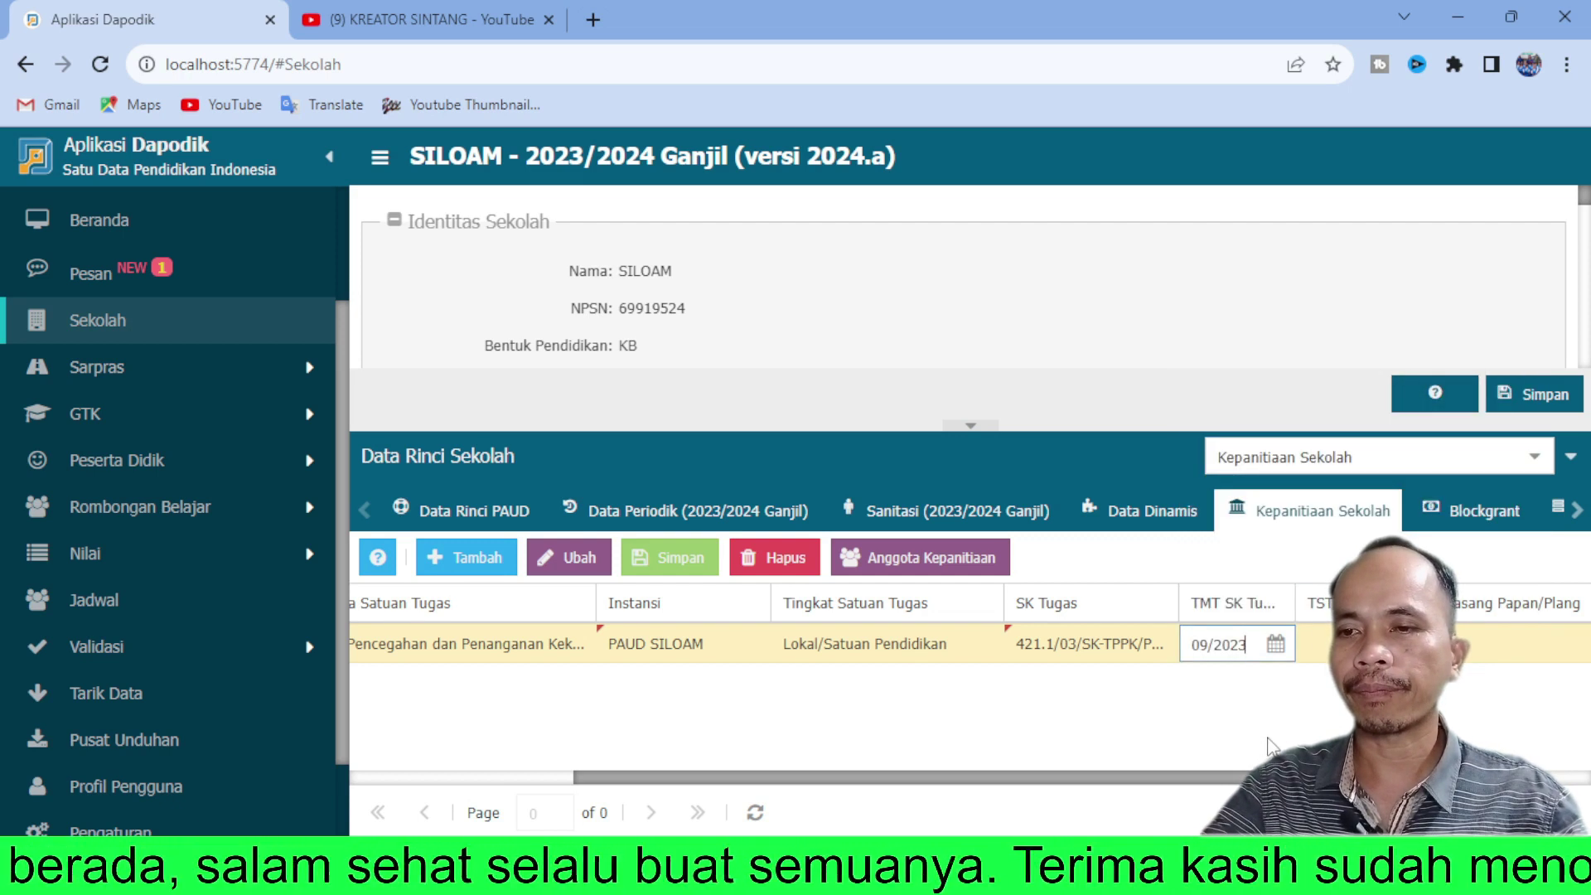
scroll(1143, 644, right, 3)
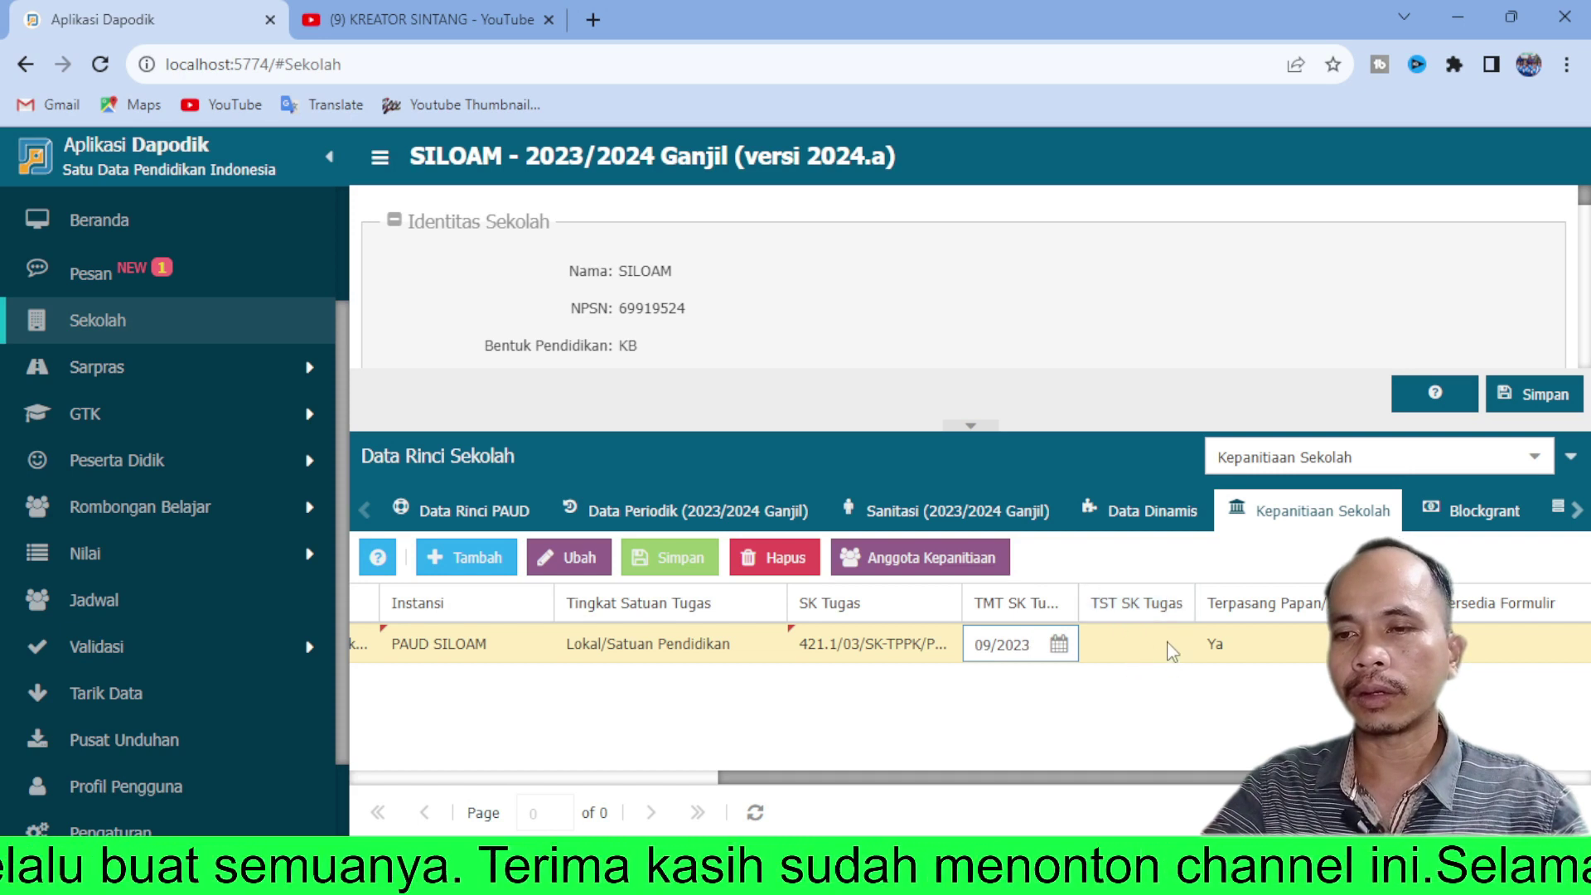
drag(1168, 778, 693, 771)
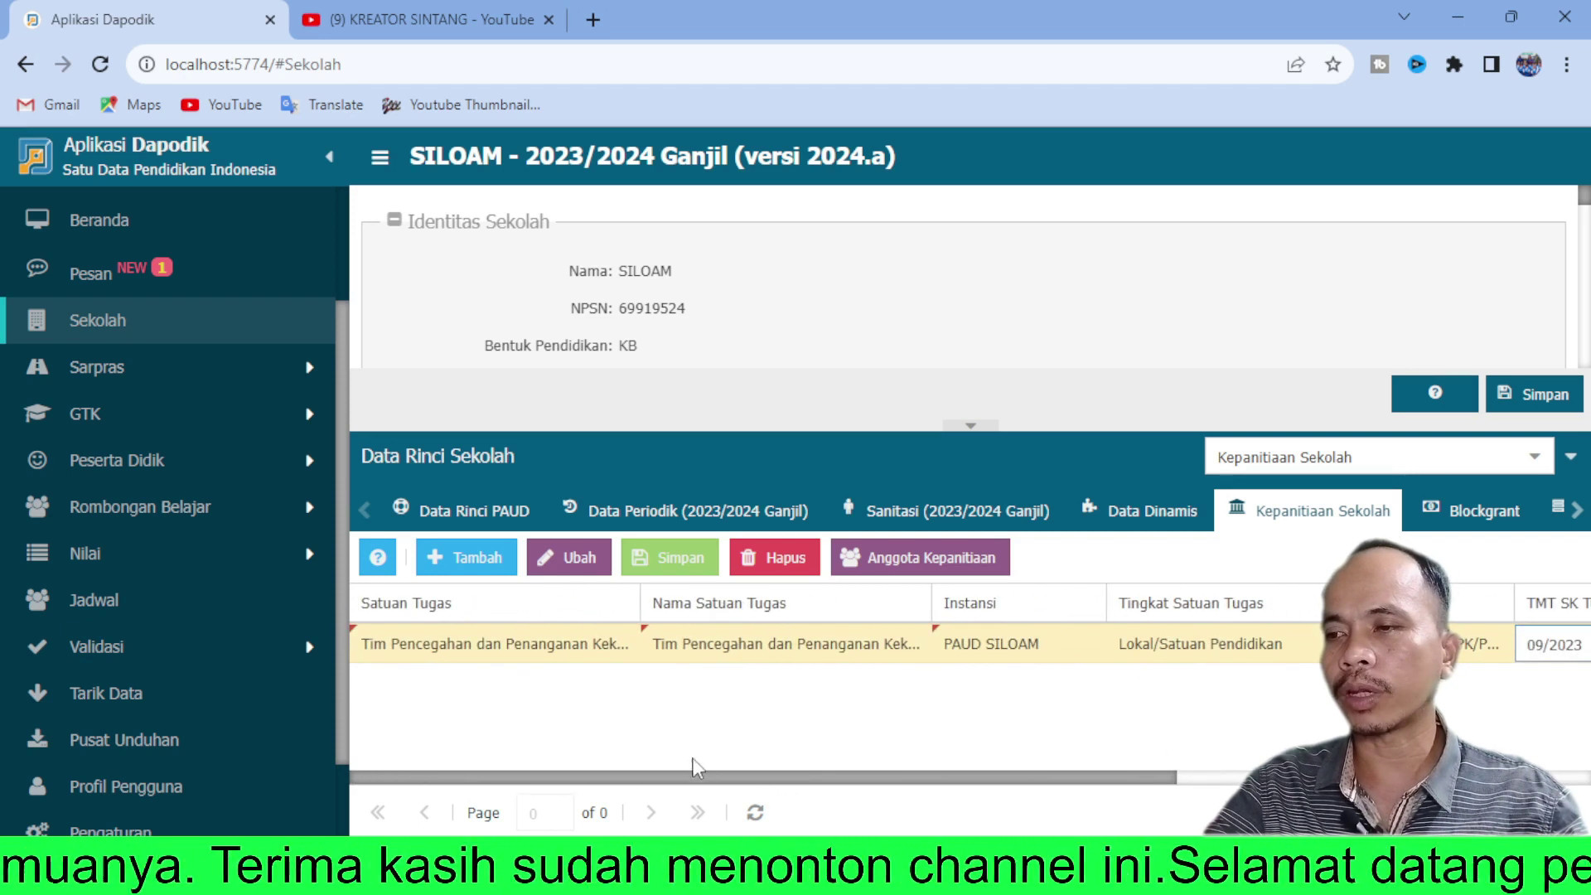
click(673, 557)
Step: Open the member list of the saved violence prevention team and add a member with the element Guru dan Tendik
mouse_move(1208, 877)
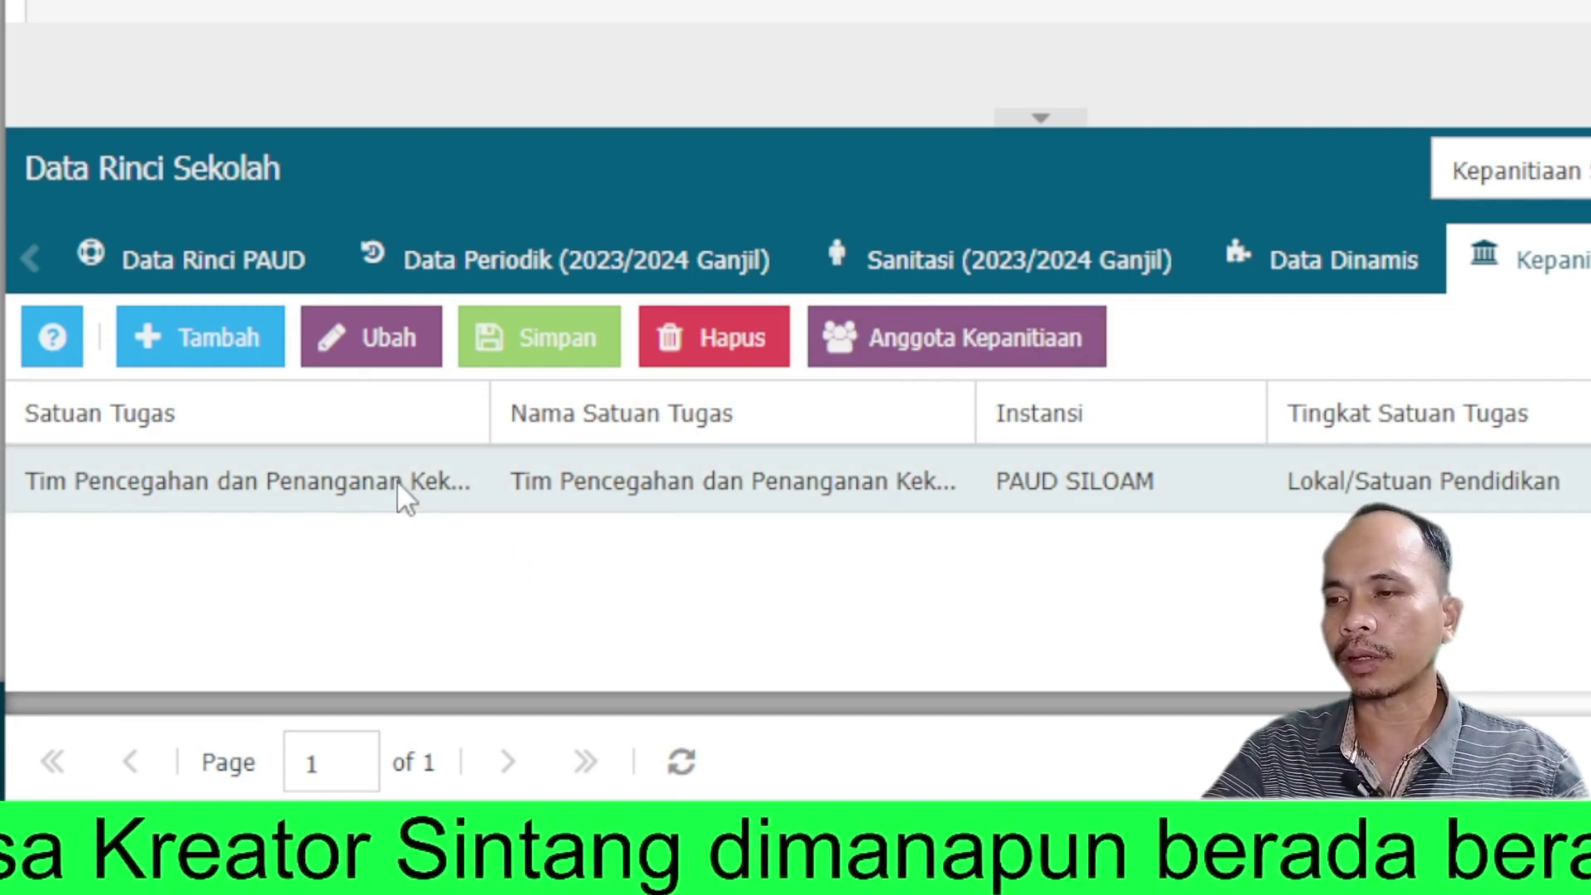
click(297, 485)
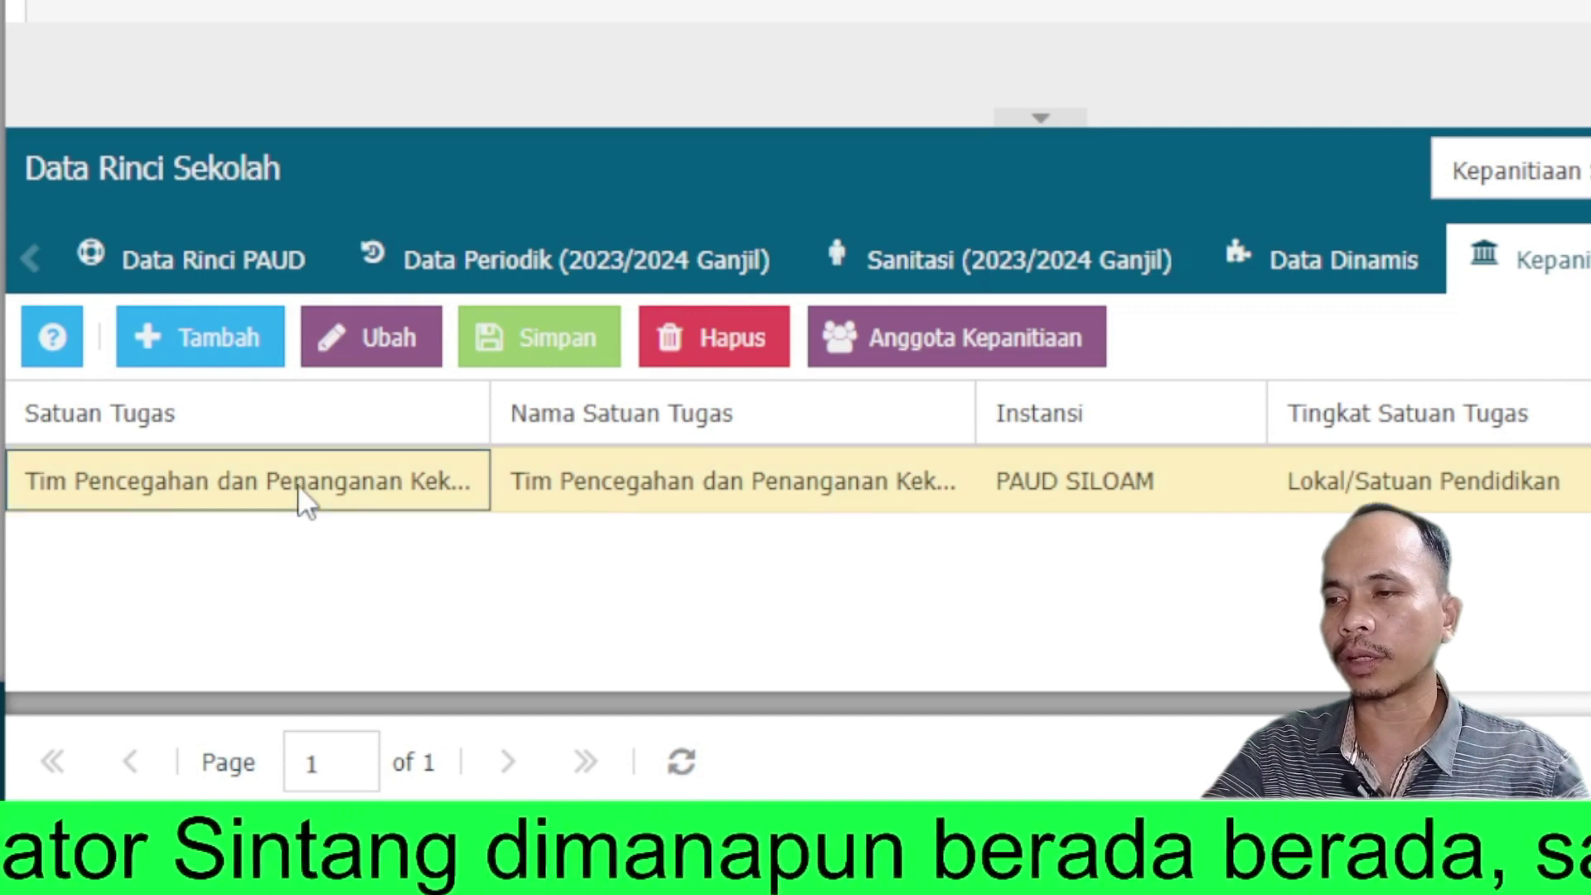
click(941, 348)
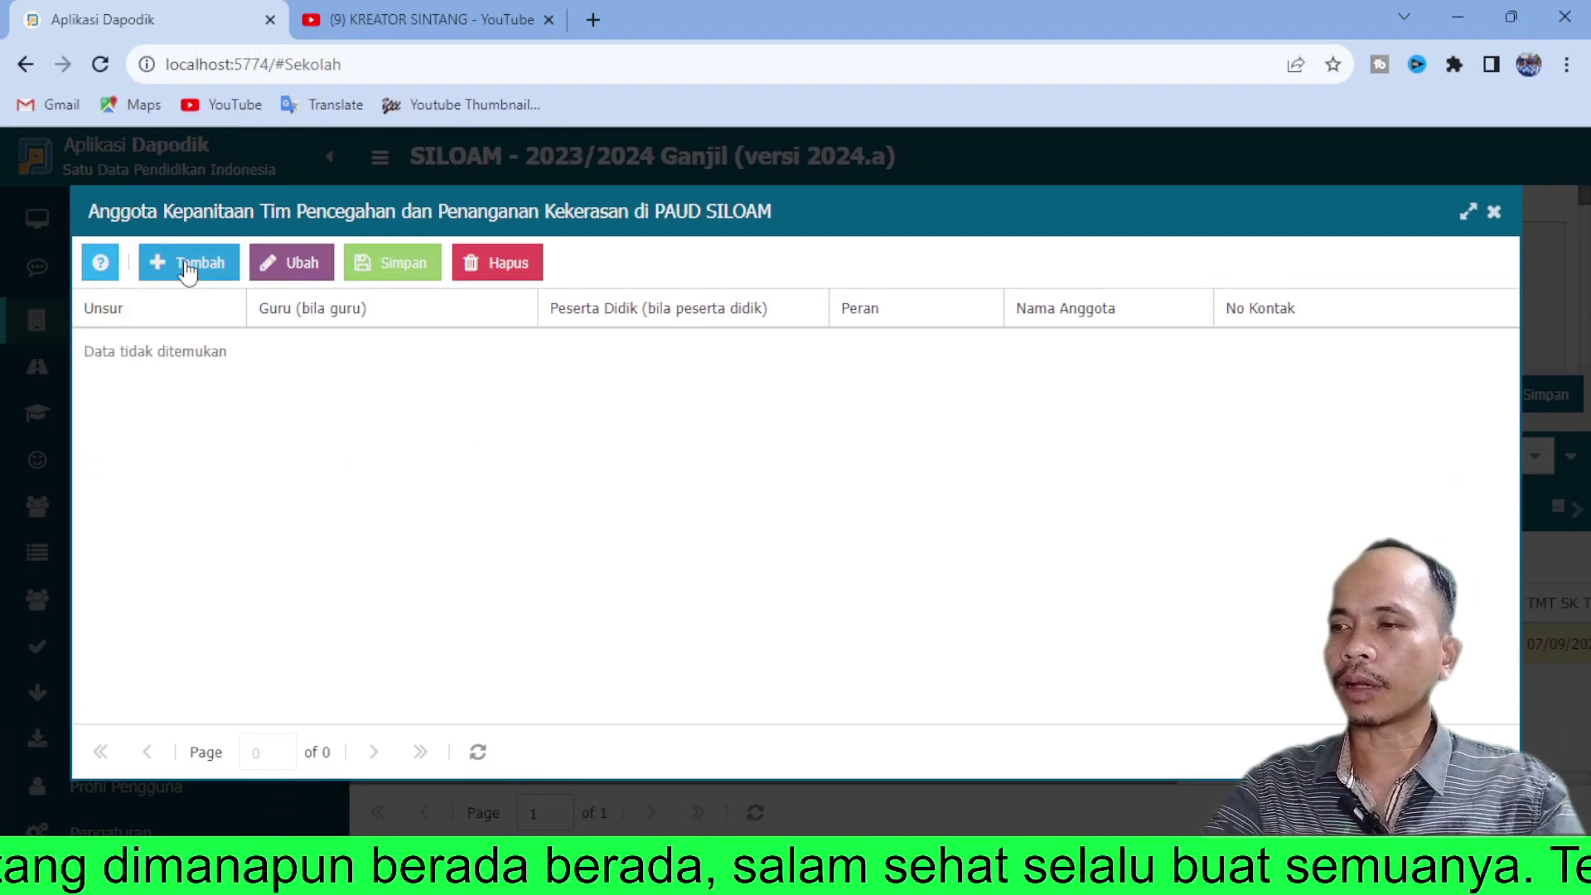
click(189, 263)
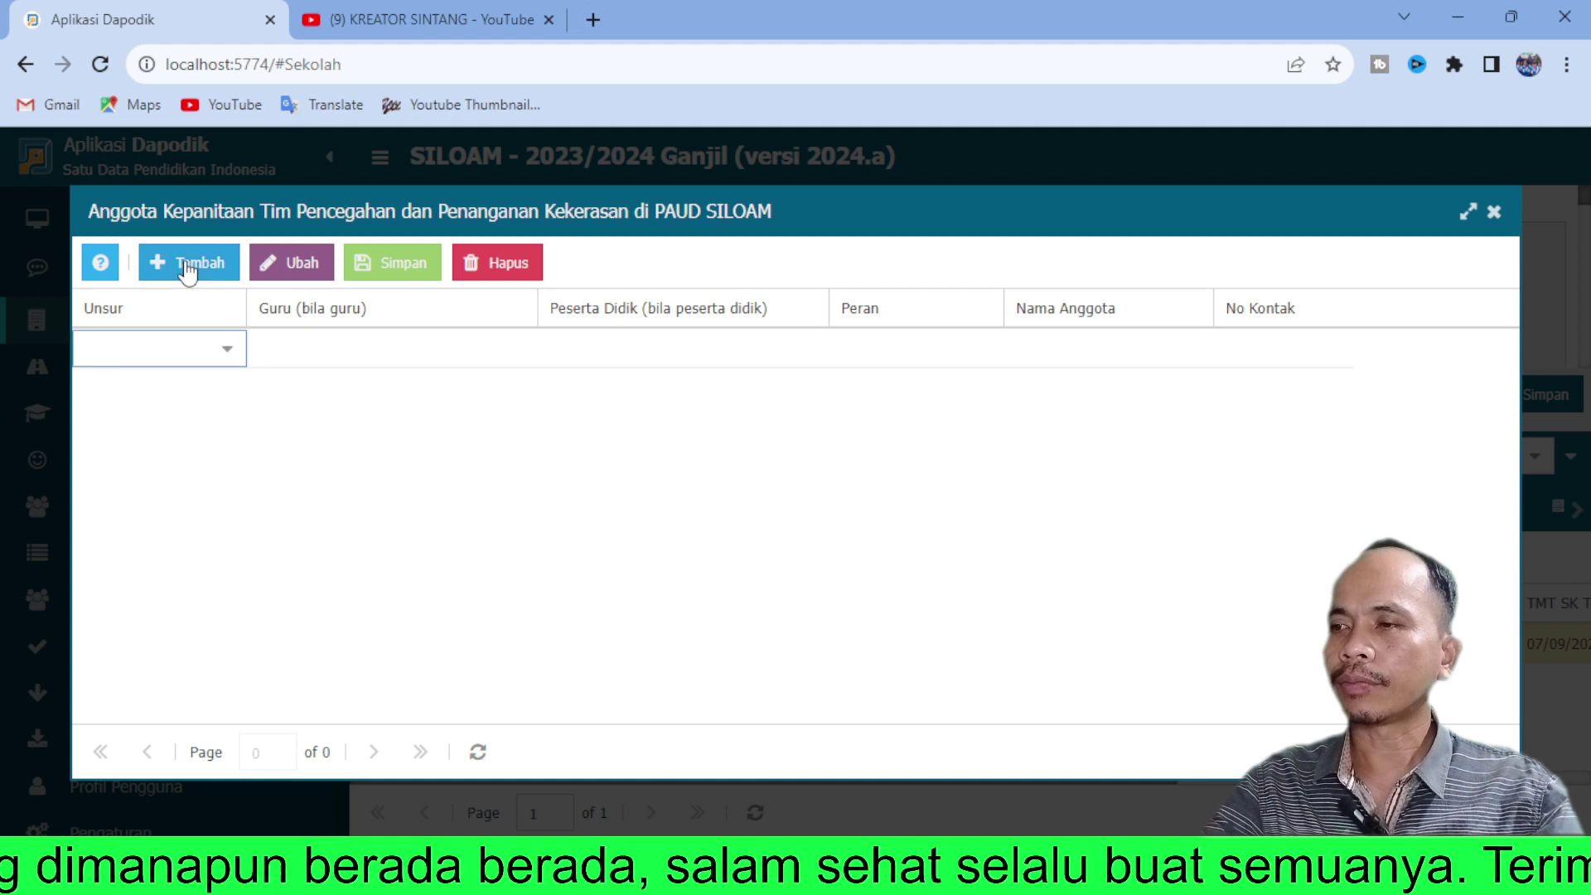
click(228, 352)
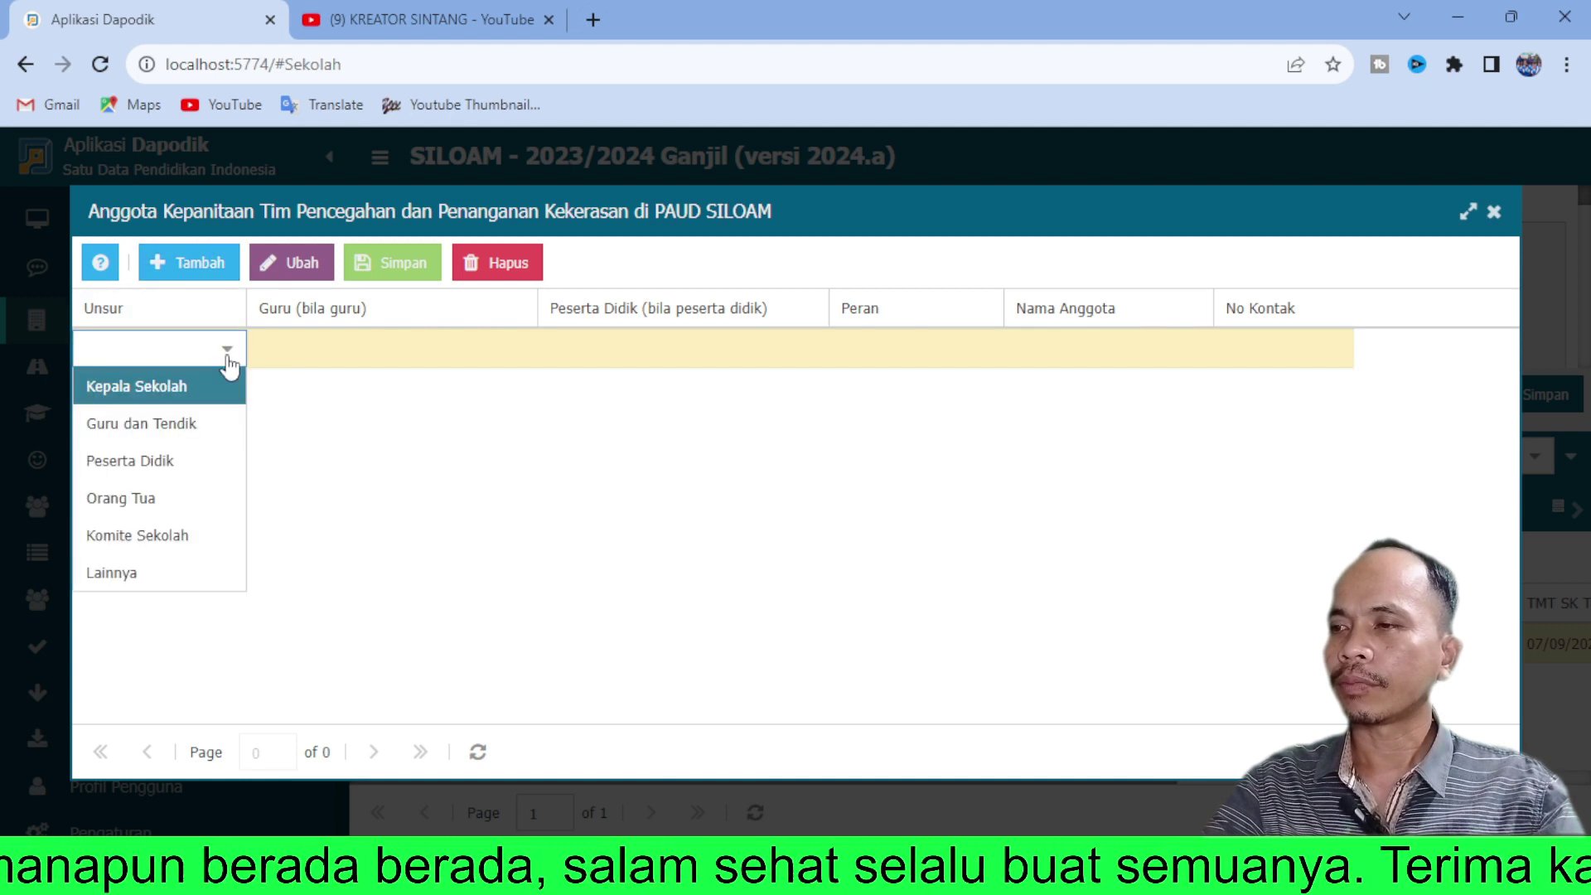
click(195, 427)
click(348, 355)
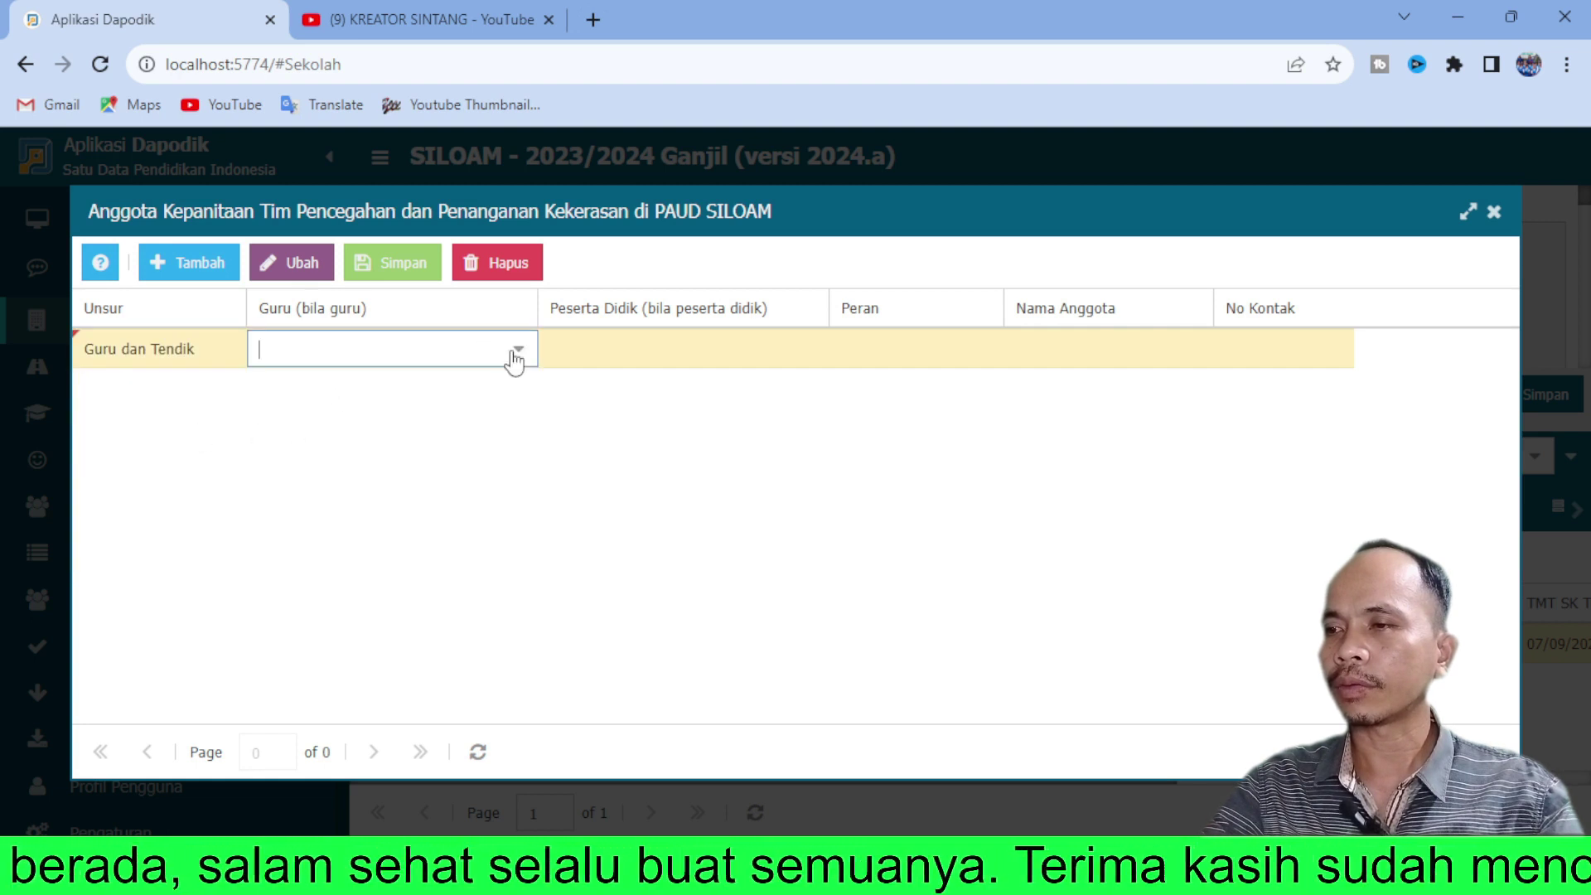
click(514, 355)
click(303, 444)
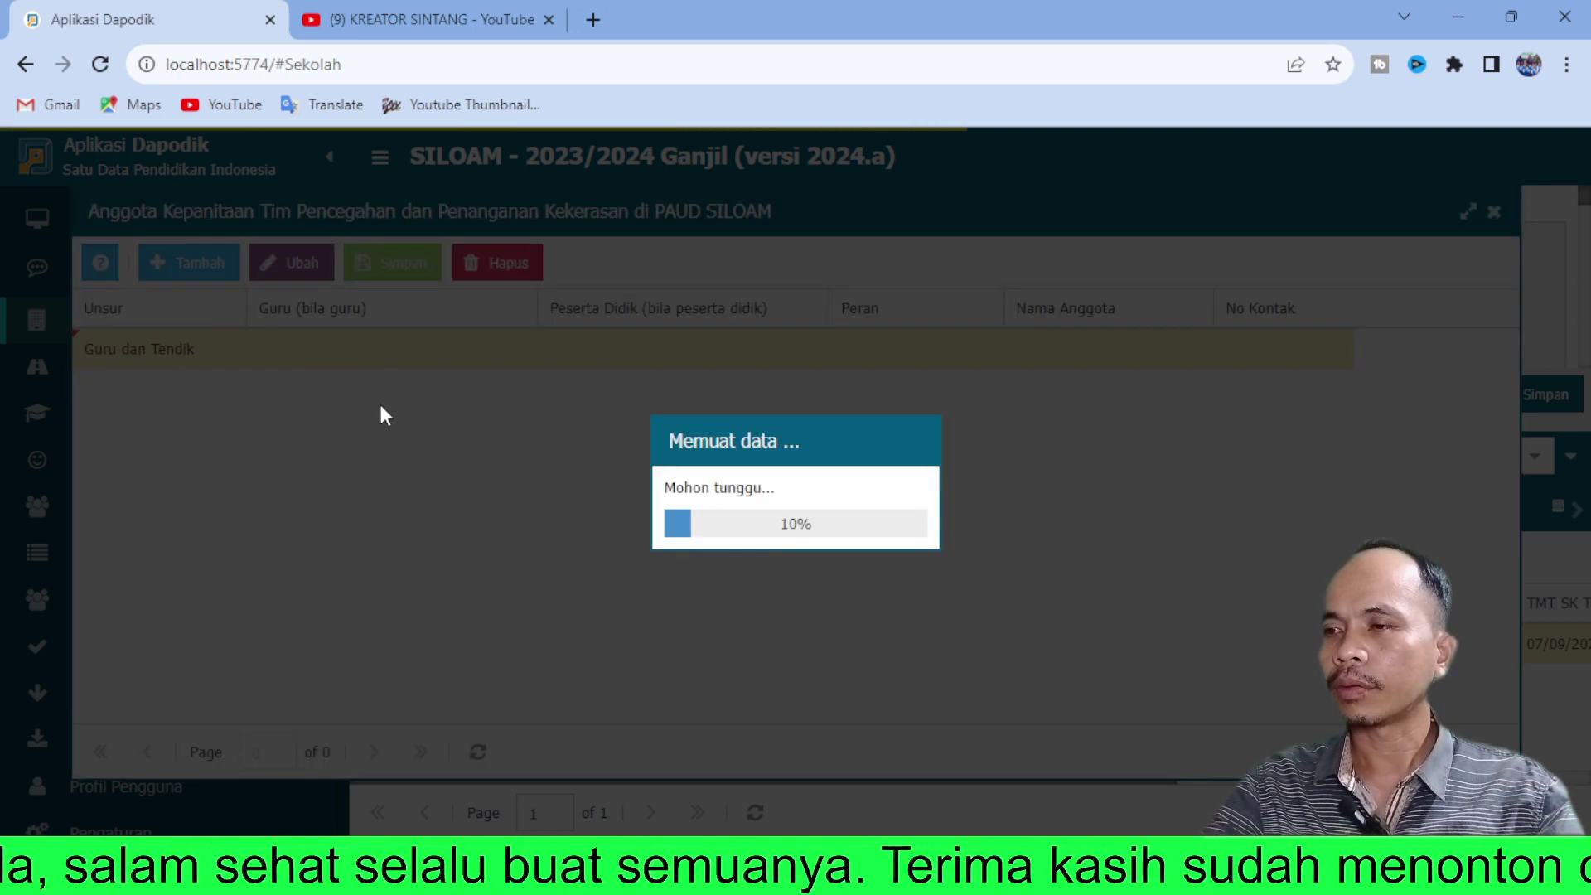
Step: Select the coordinating teacher by name for the new member row and set the role to Koordinator
click(384, 350)
click(516, 350)
click(336, 463)
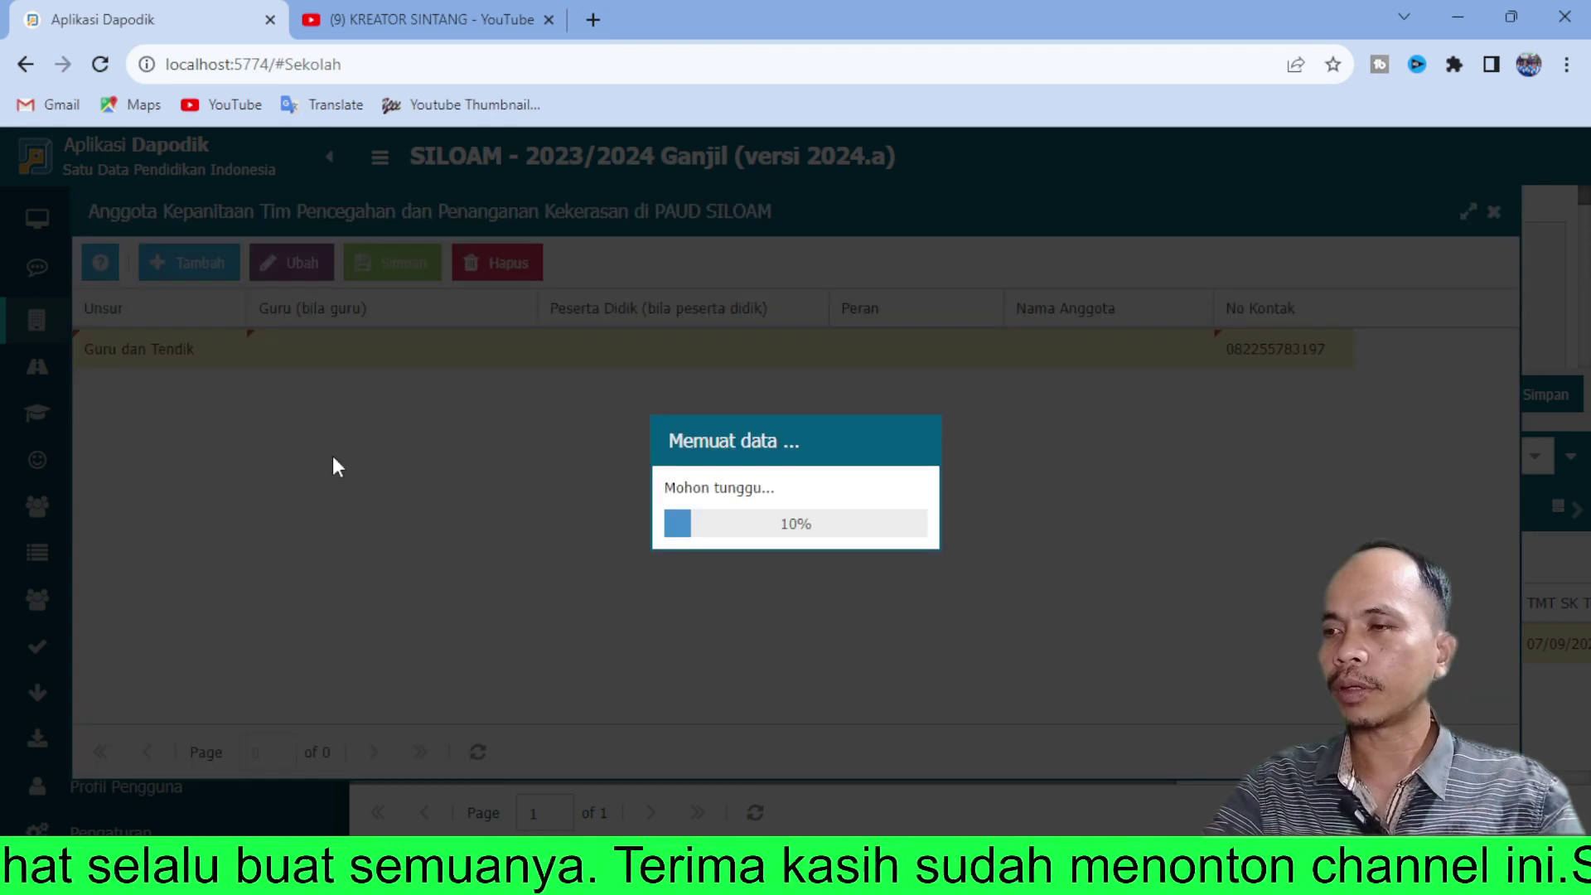
click(898, 356)
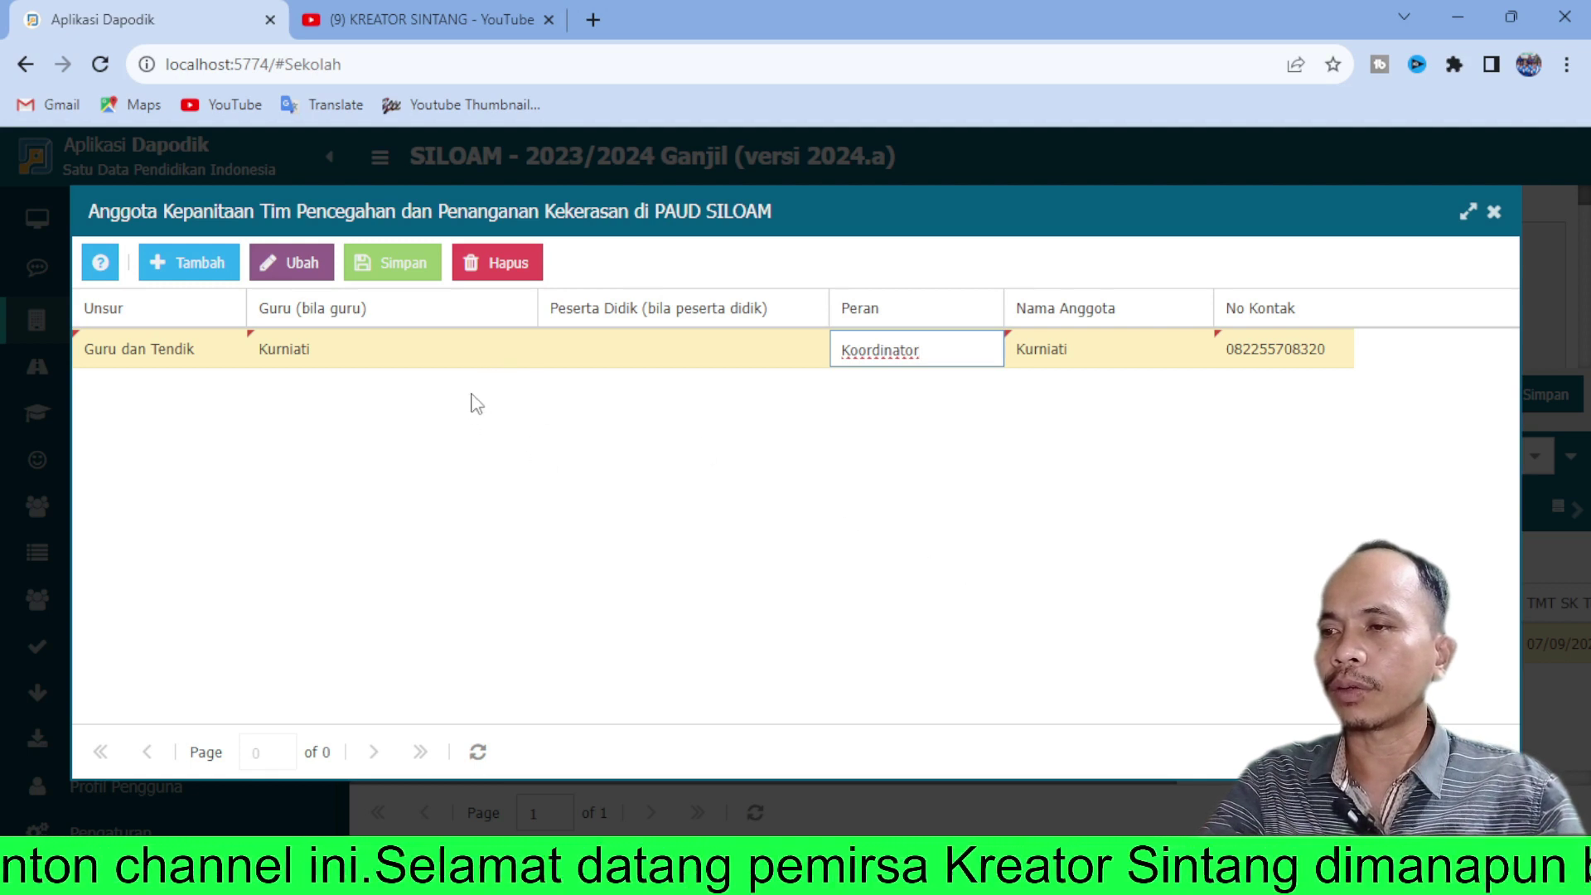
Step: Save the coordinator's member row and add a second team member with the element Guru dan Tendik
click(404, 263)
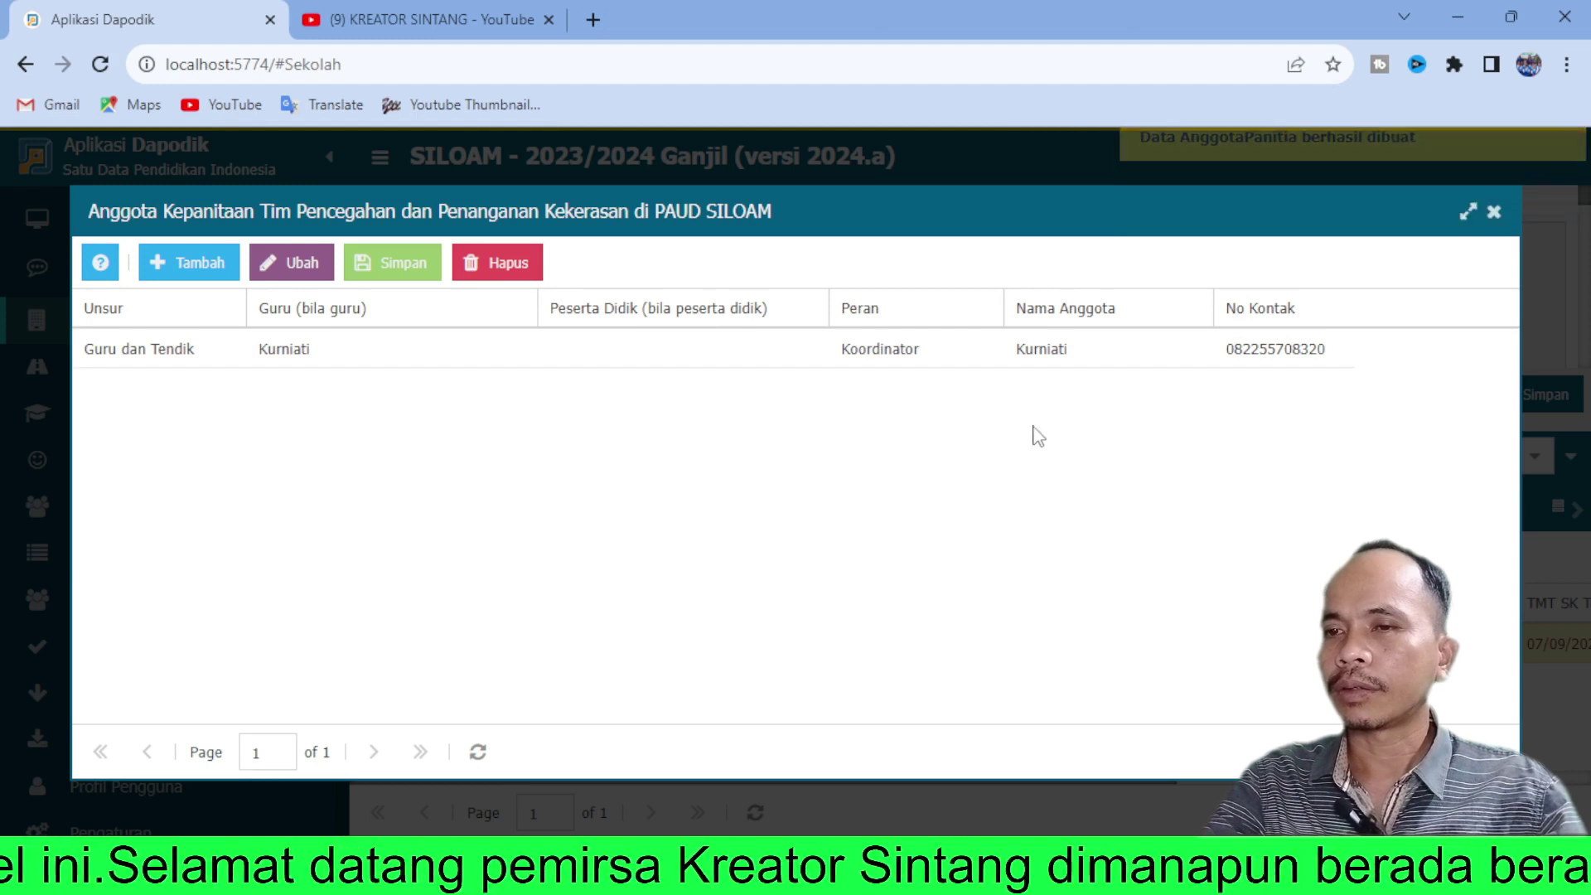
click(203, 262)
click(225, 350)
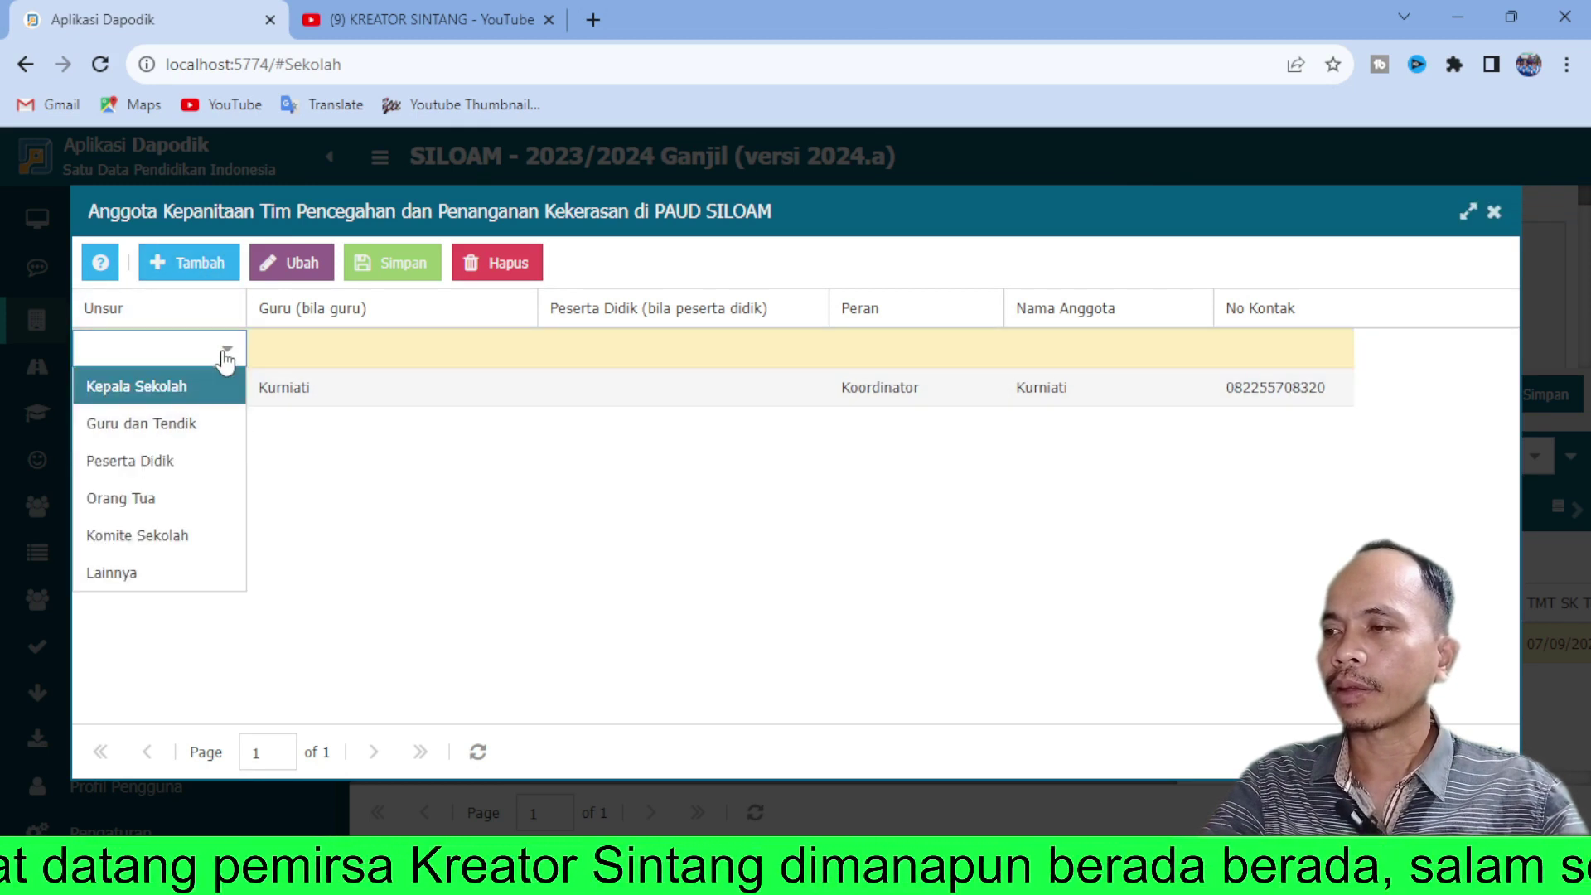
click(194, 425)
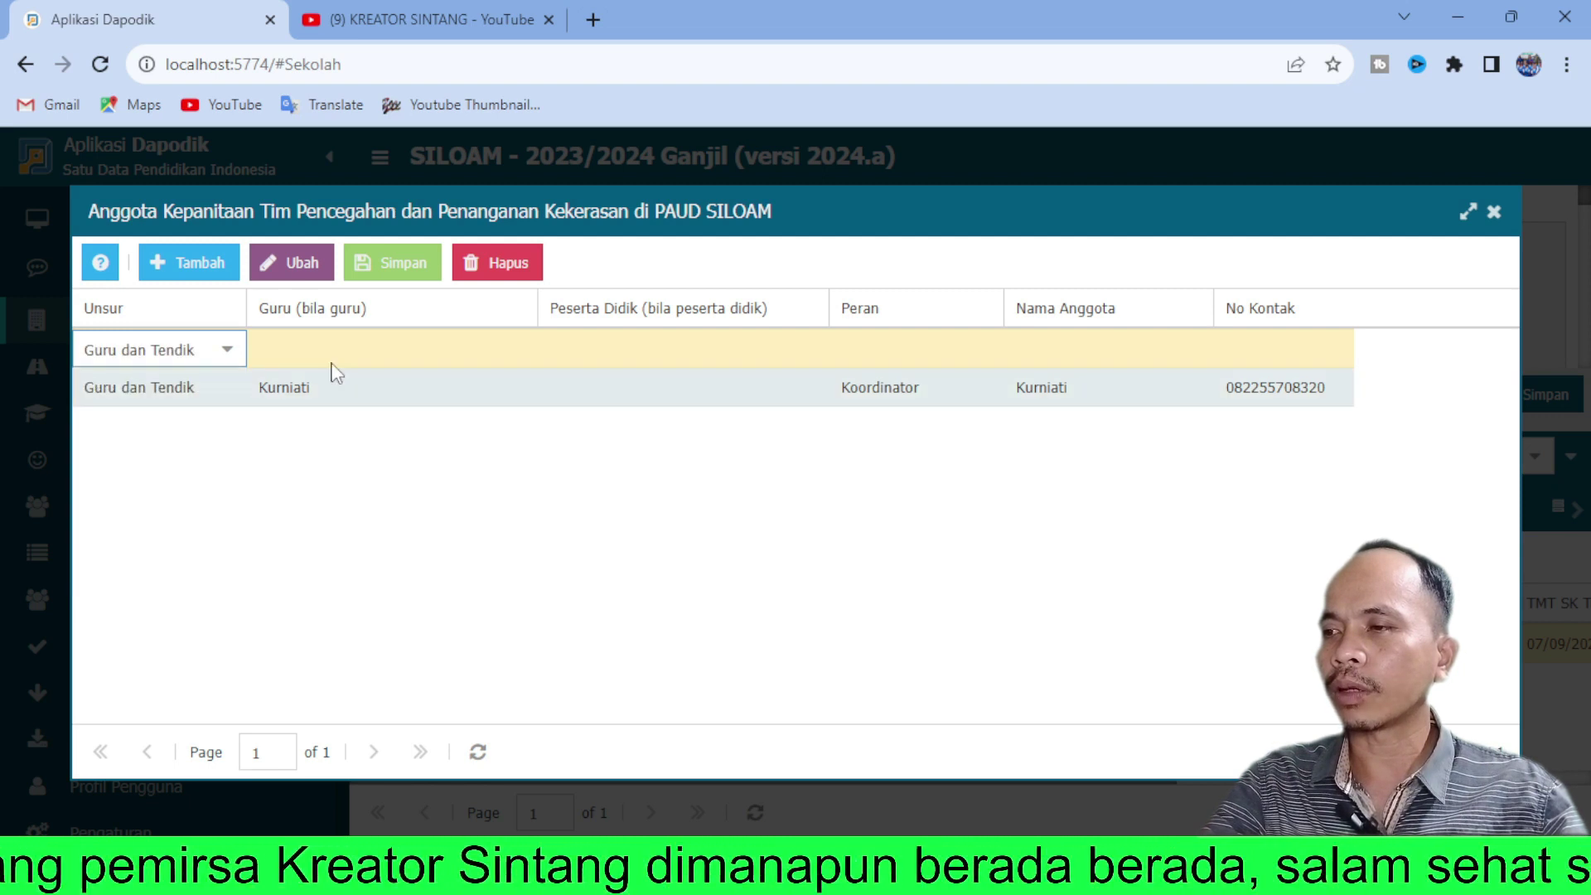
Step: Select the second teacher by name for the new member row, set the role to Anggota and save the row
click(369, 354)
click(519, 349)
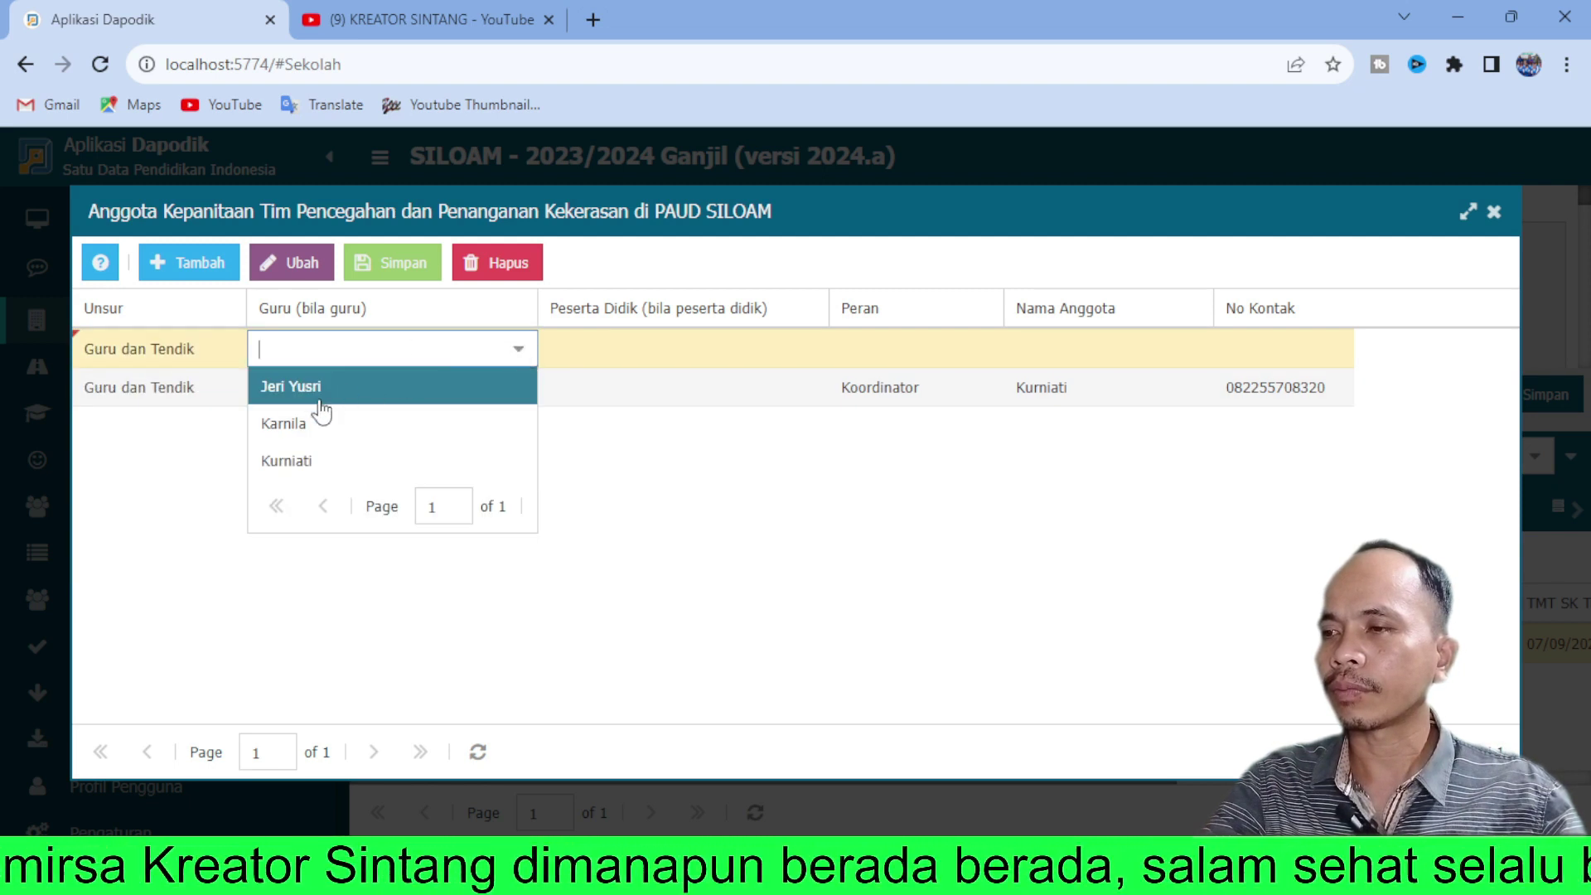
click(313, 423)
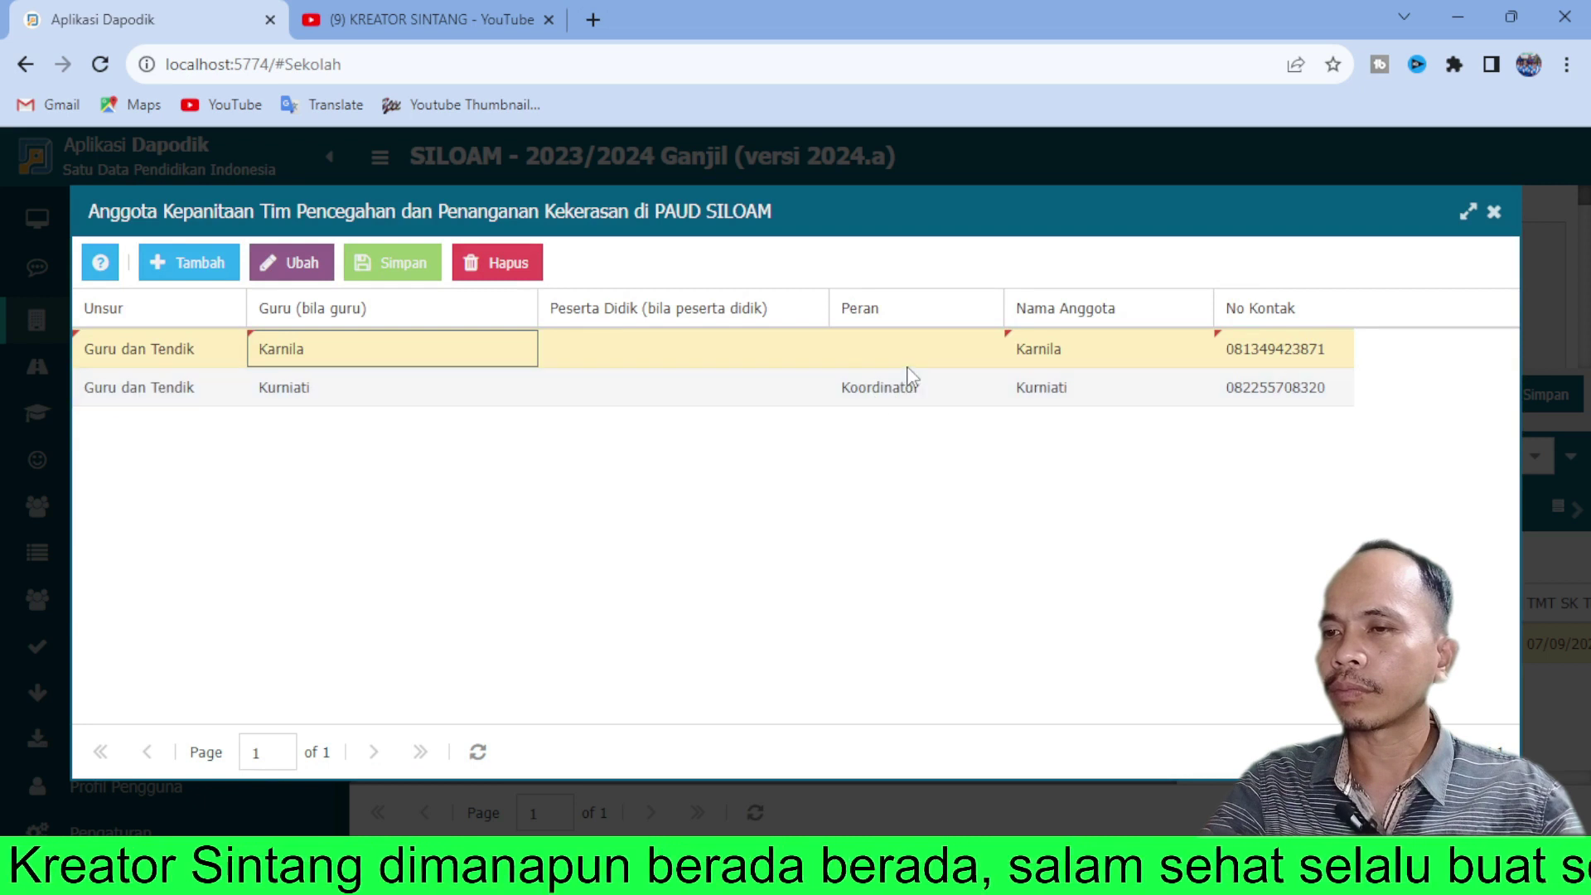
click(914, 365)
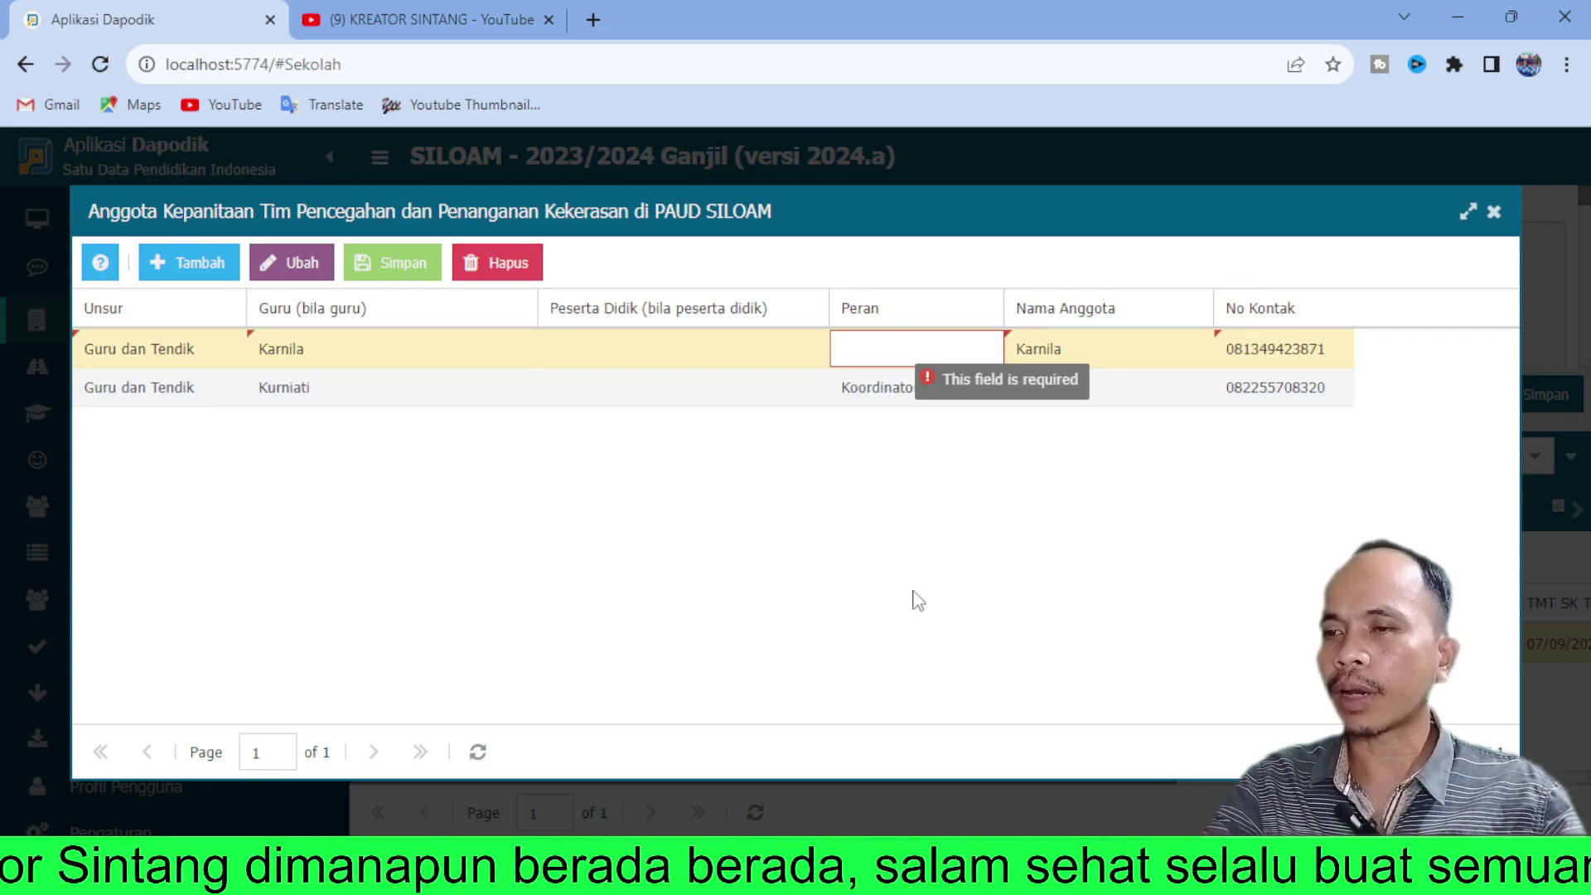
text(Ang)
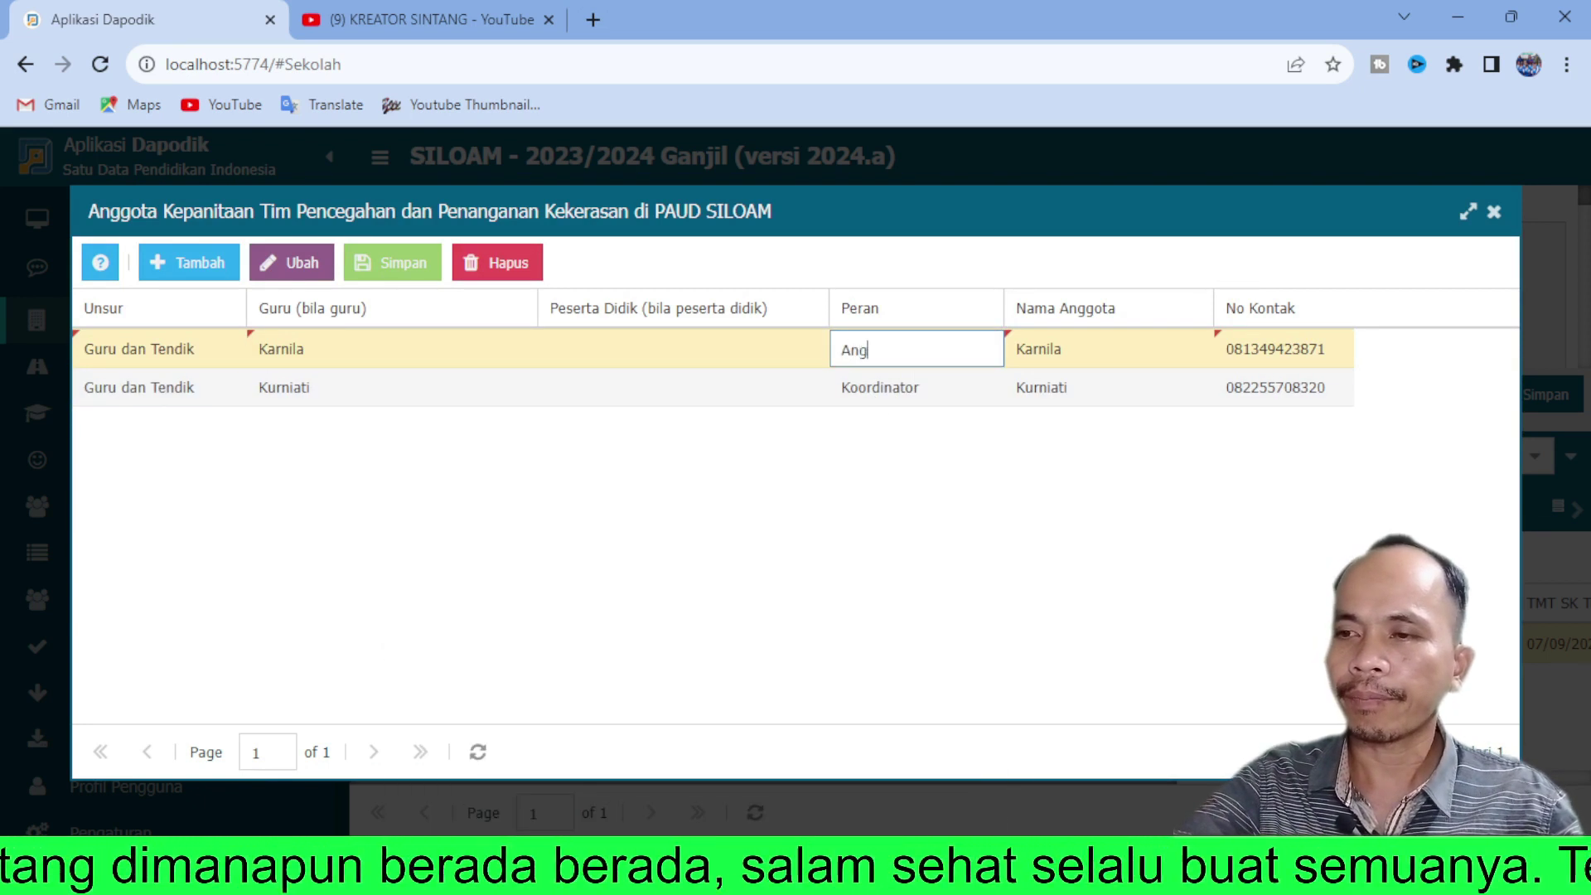
text(gota)
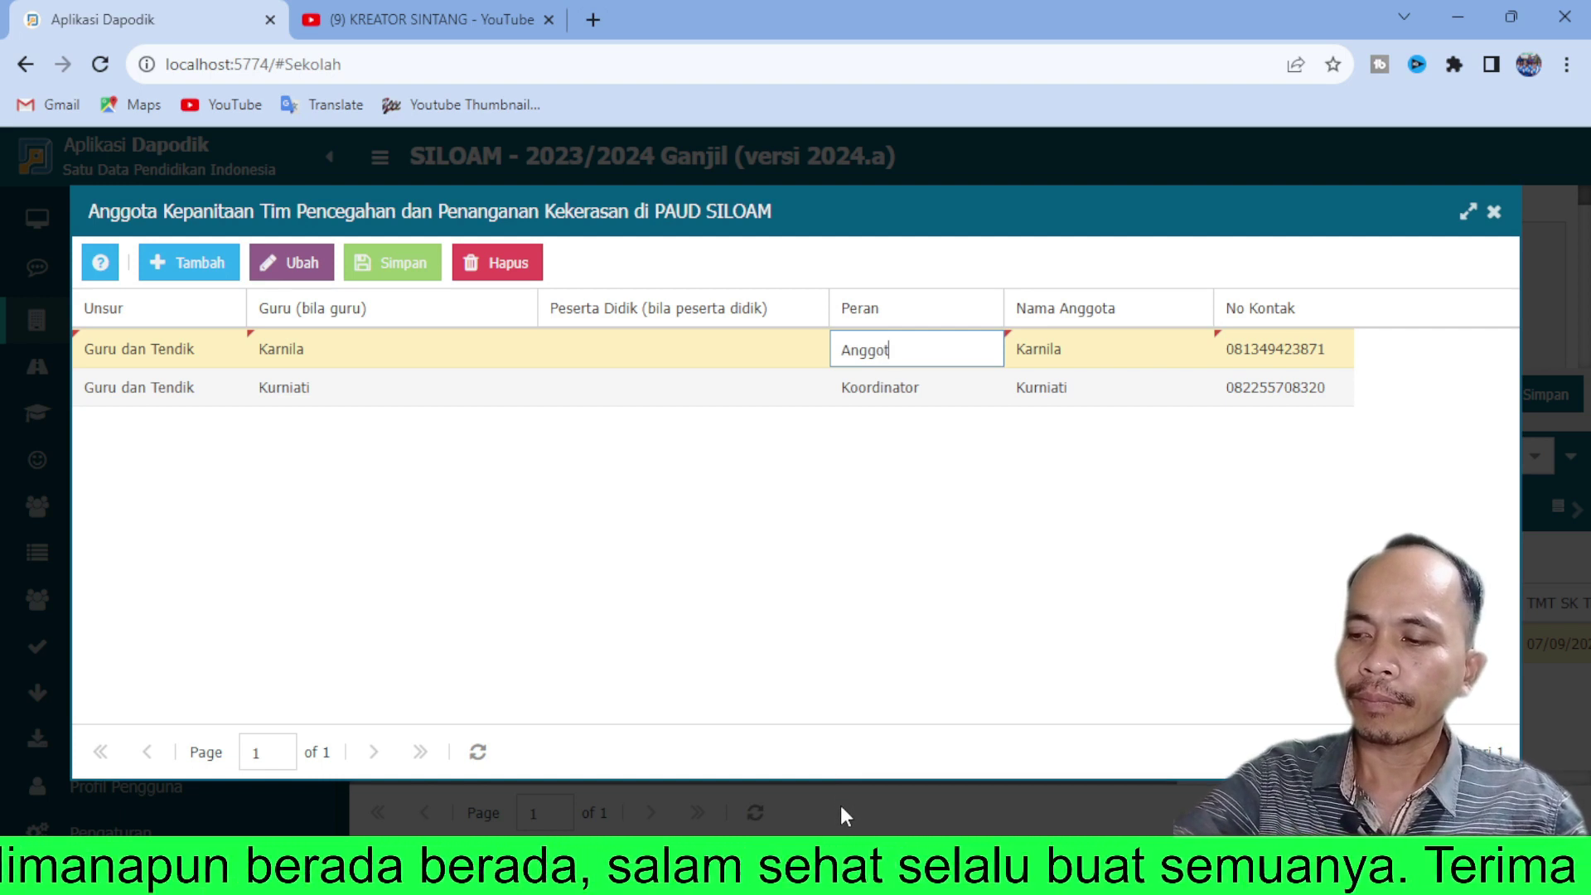
click(392, 263)
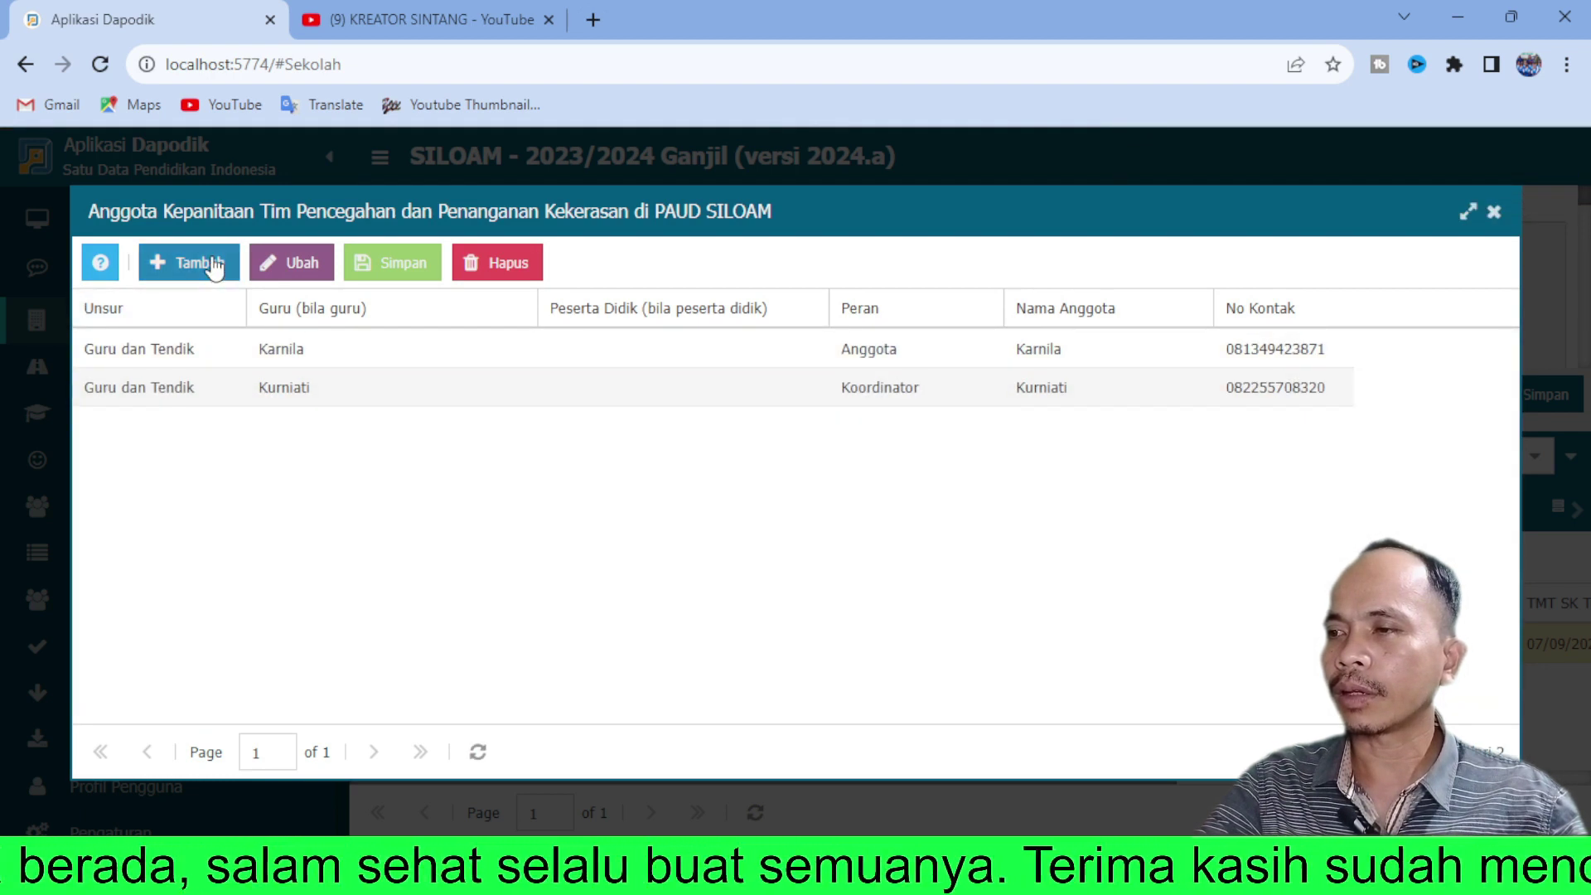
Step: Add a third team member with the element Orang Tua and the role Anggota
click(213, 262)
click(229, 351)
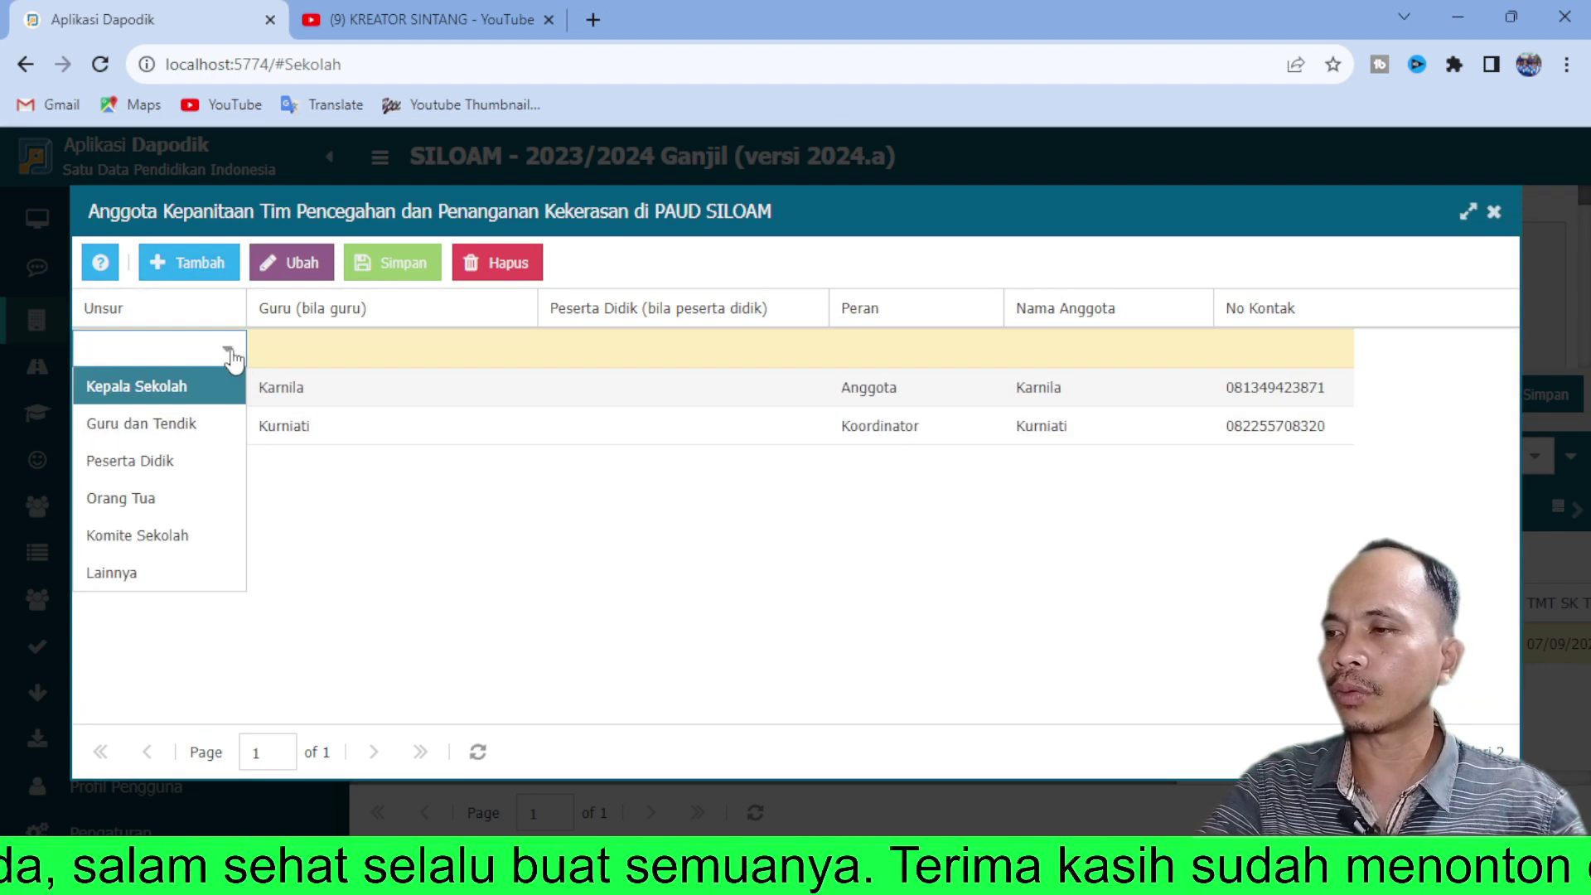
click(148, 499)
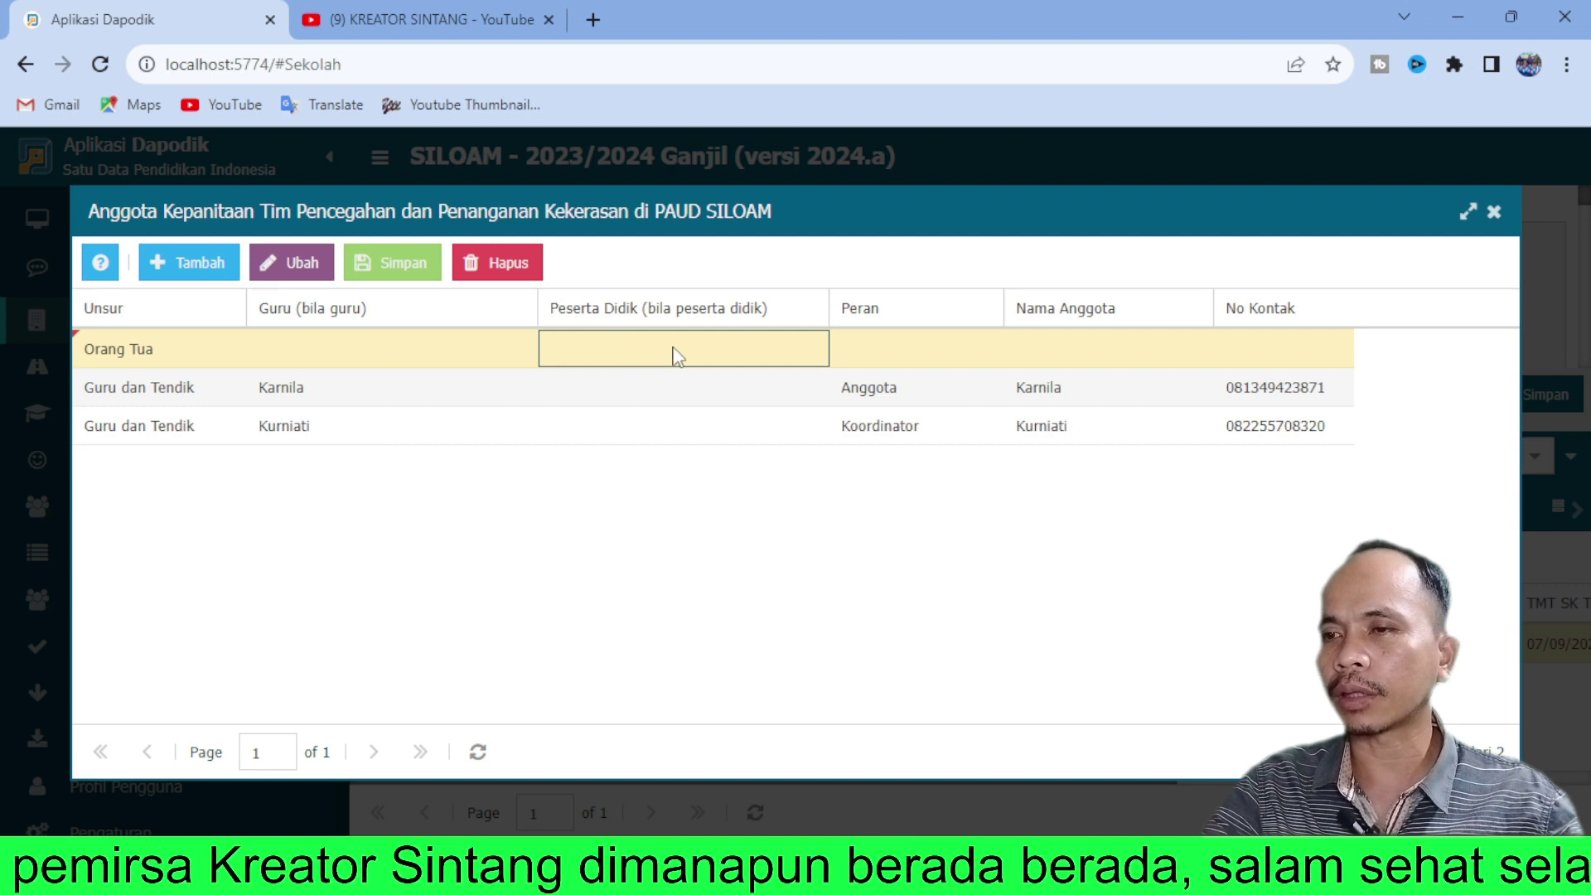
click(883, 345)
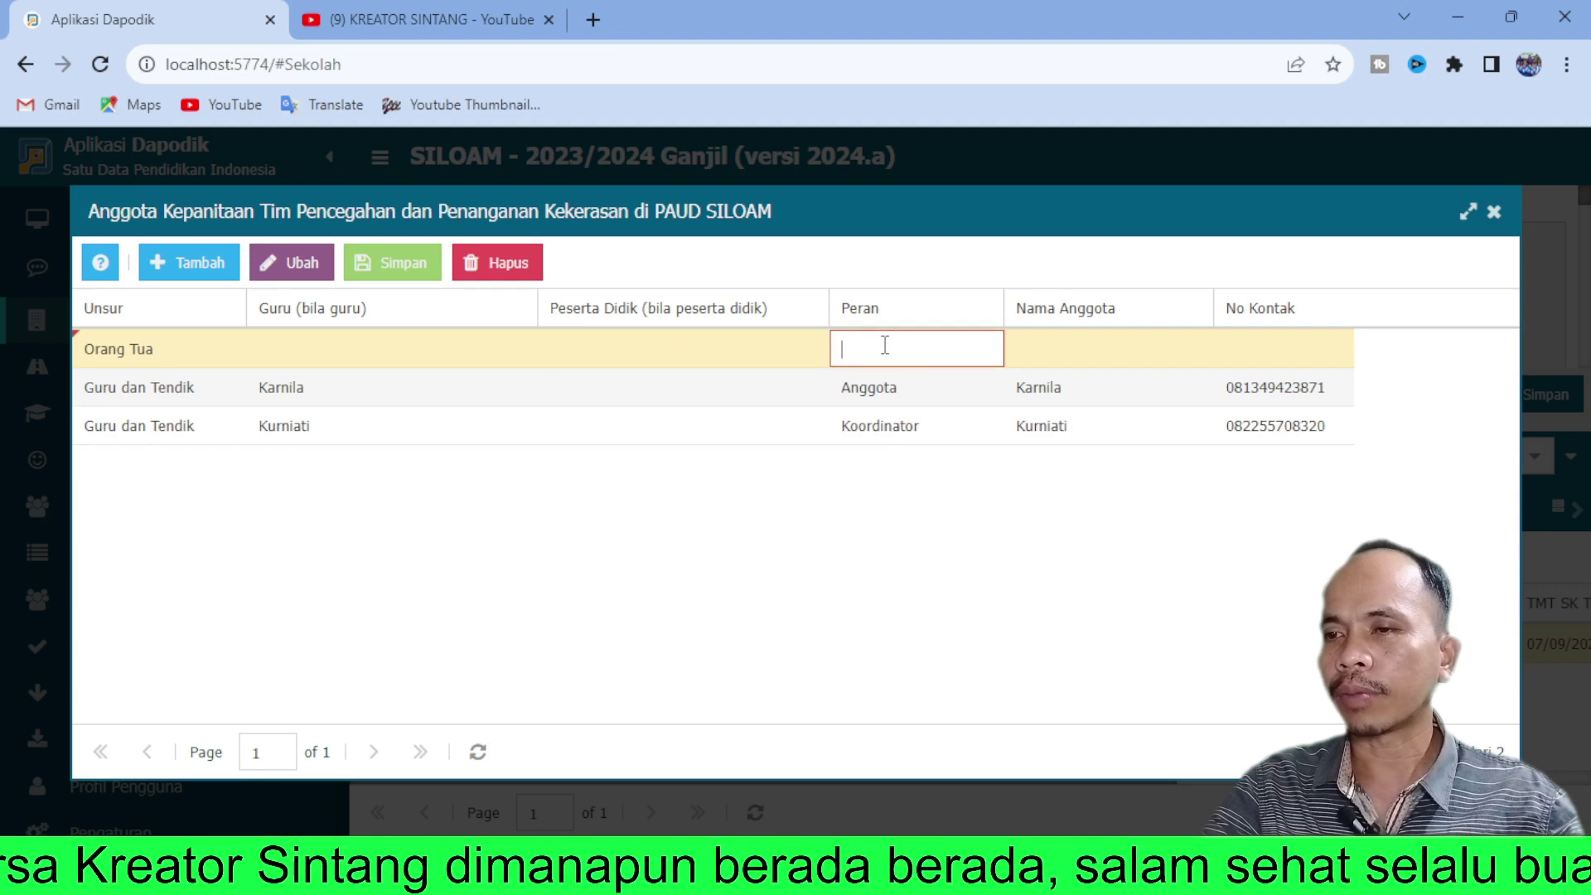
text(Anggota)
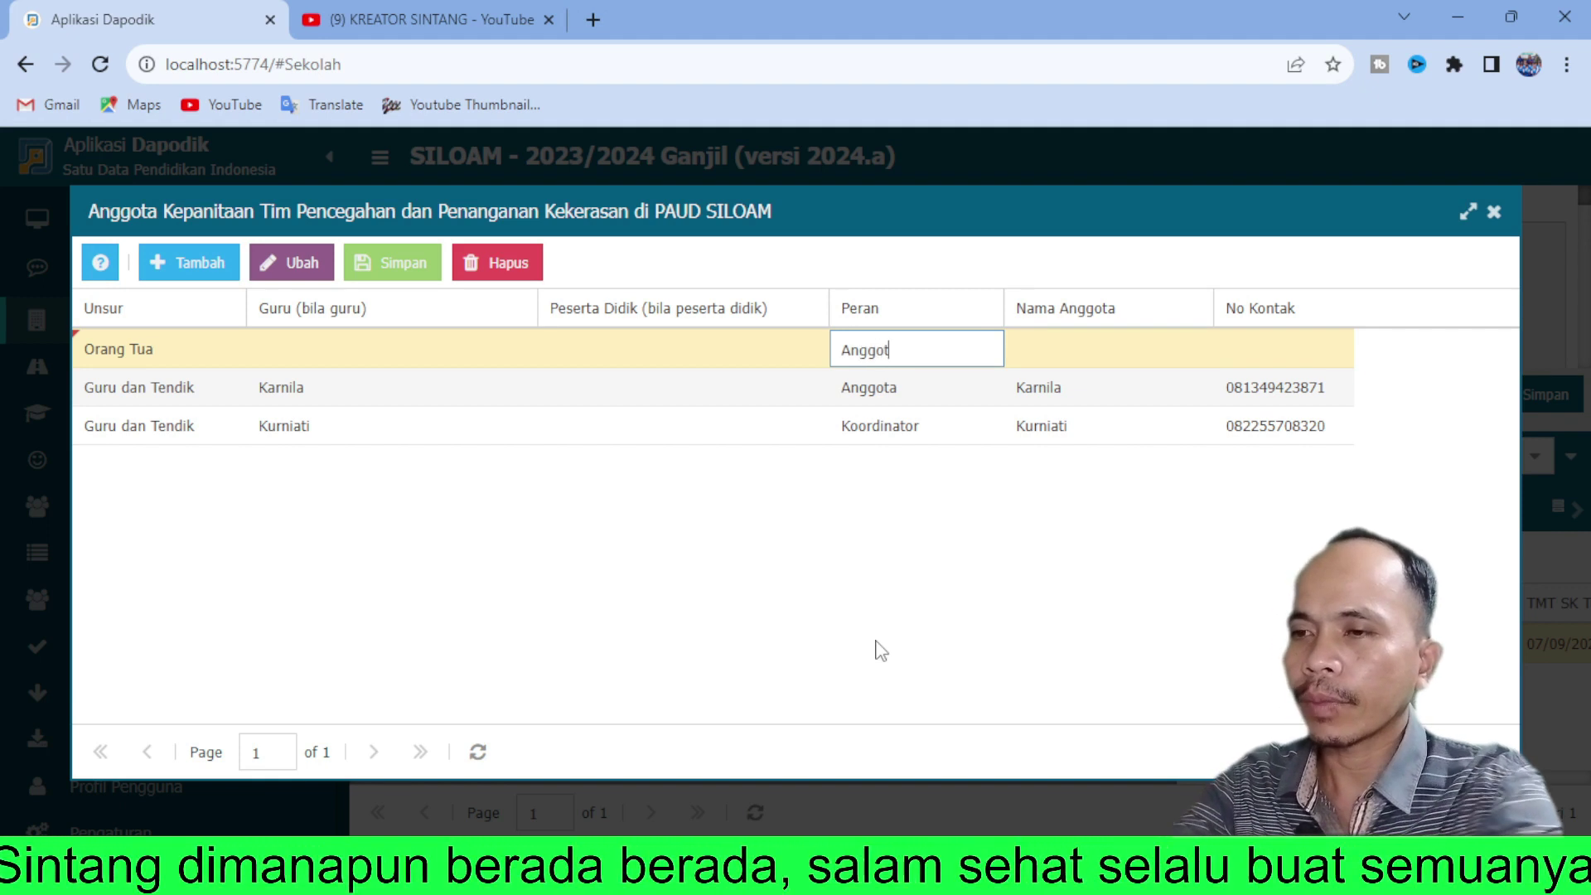
Step: Enter the parent representative's full name with the contact number left empty, save the row and close the member list
click(1091, 355)
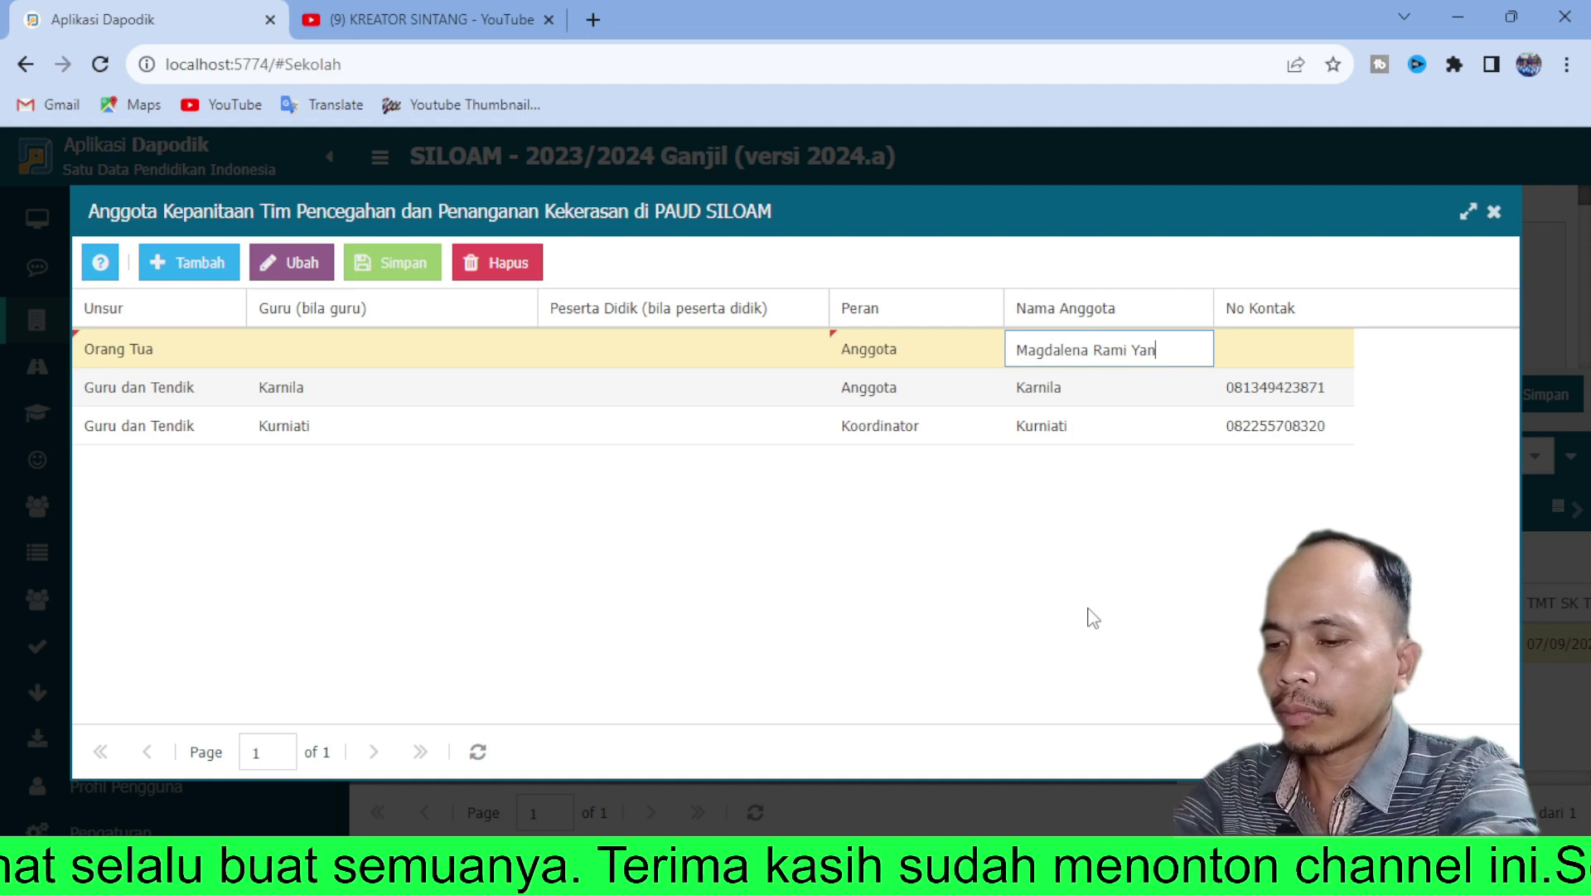
click(1286, 357)
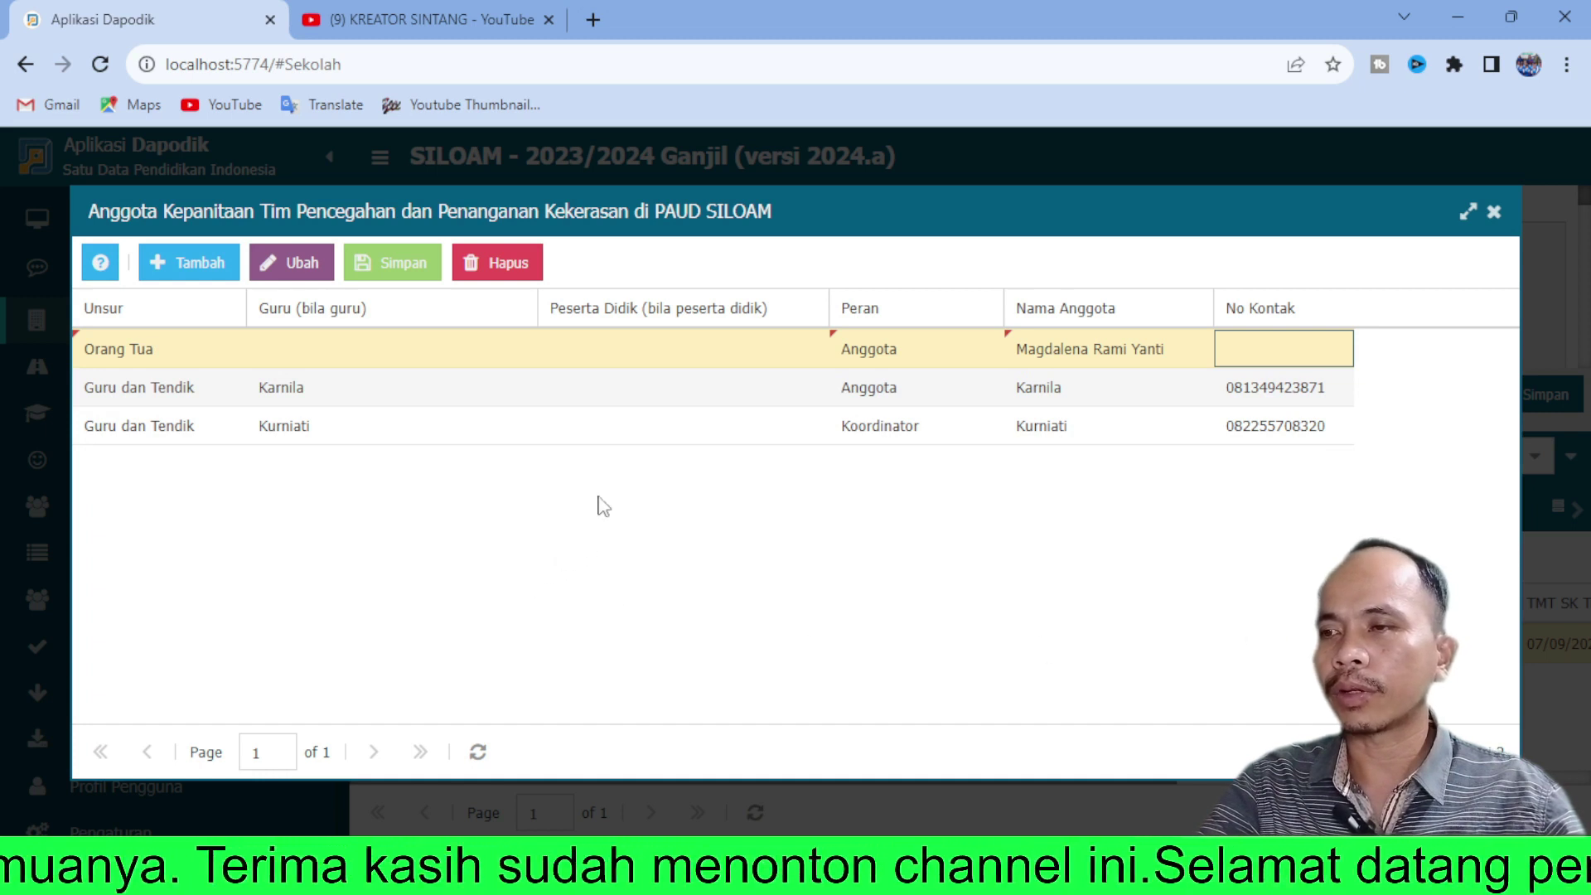
click(414, 273)
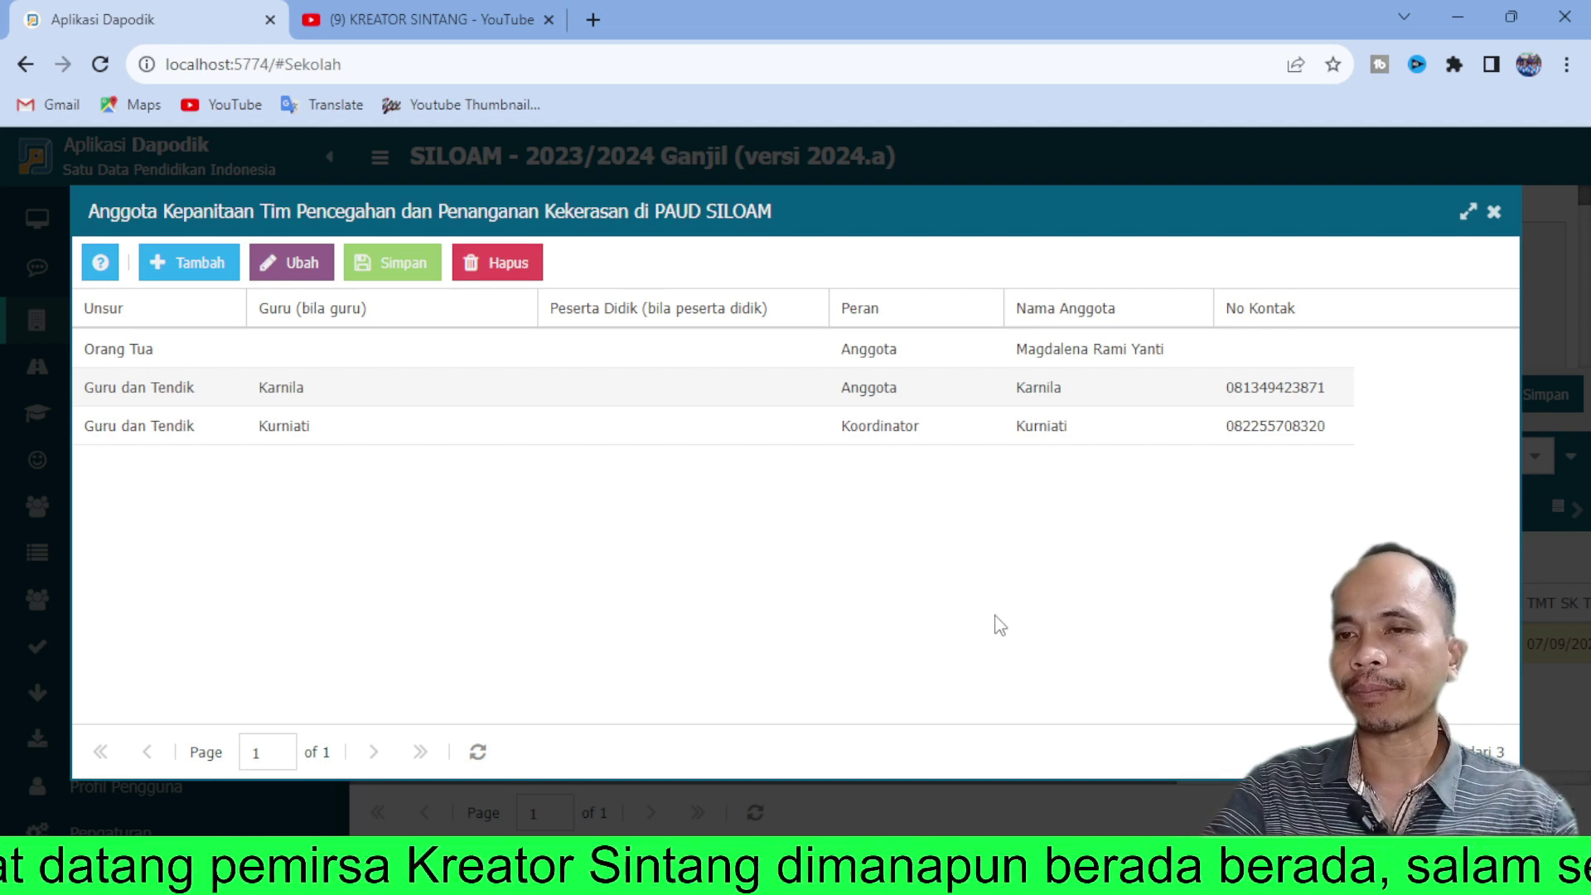
click(348, 387)
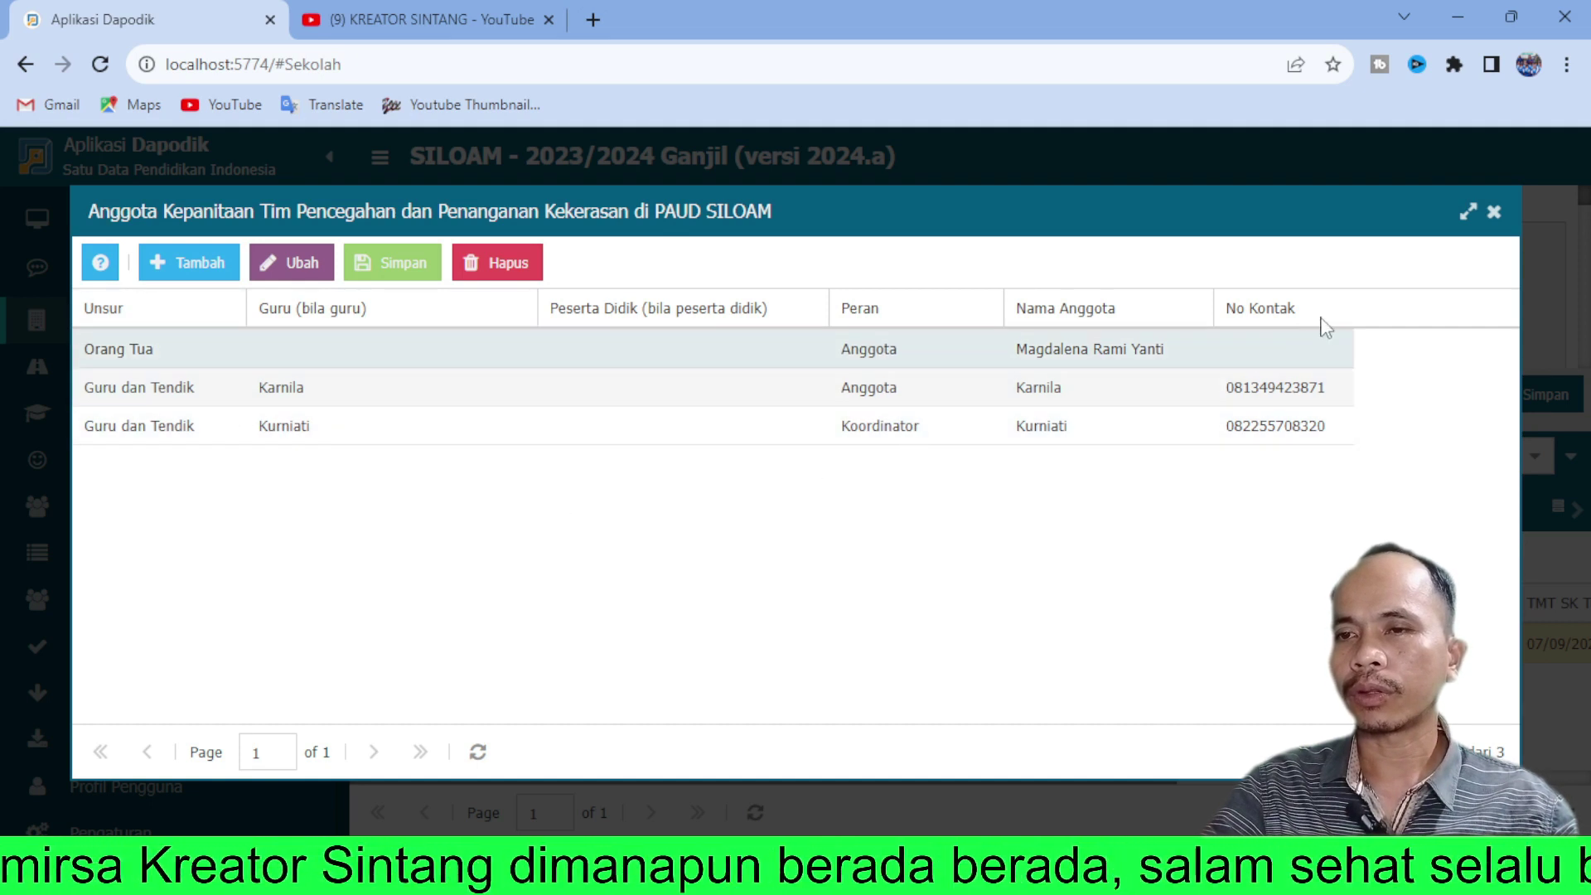
click(1496, 216)
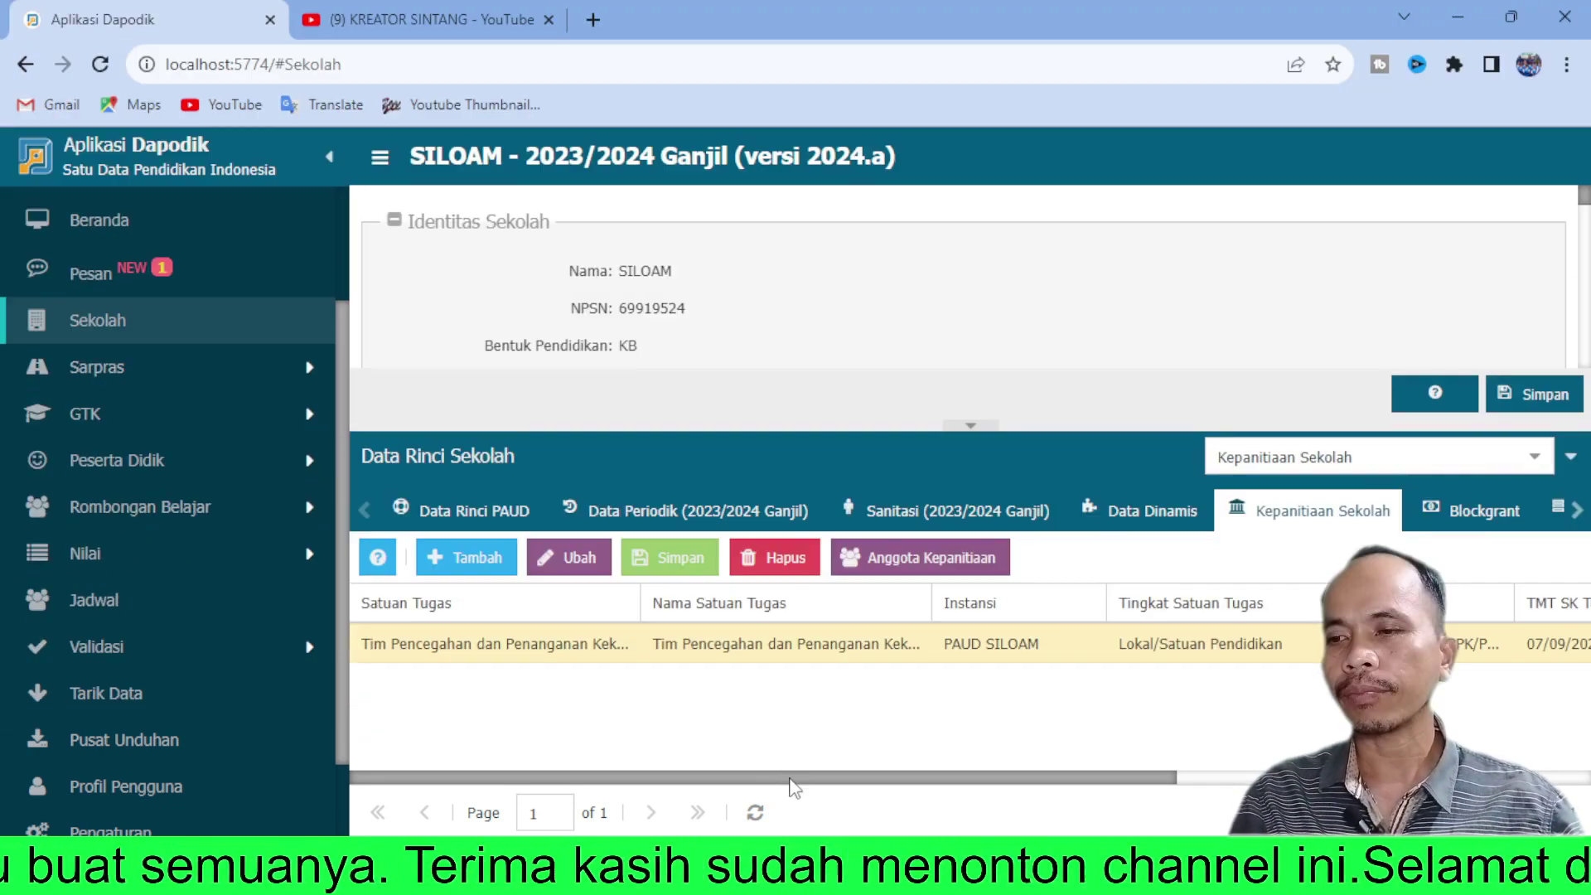
Step: Review the saved violence prevention team record across its decree number and date columns
drag(795, 777, 838, 778)
drag(839, 681, 844, 681)
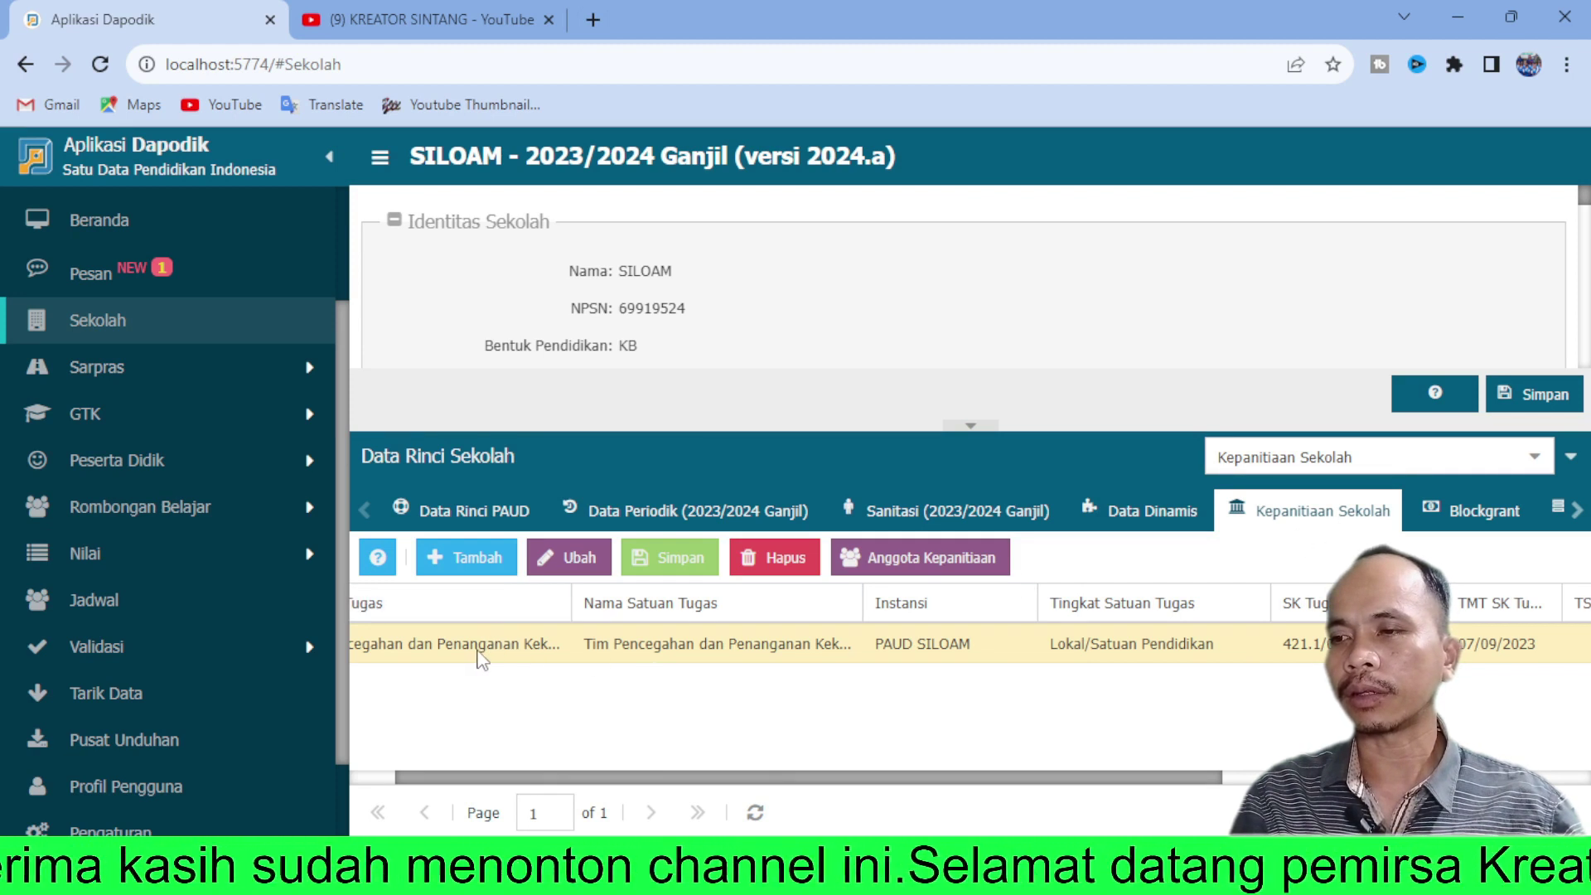
scroll(508, 784, left, 2)
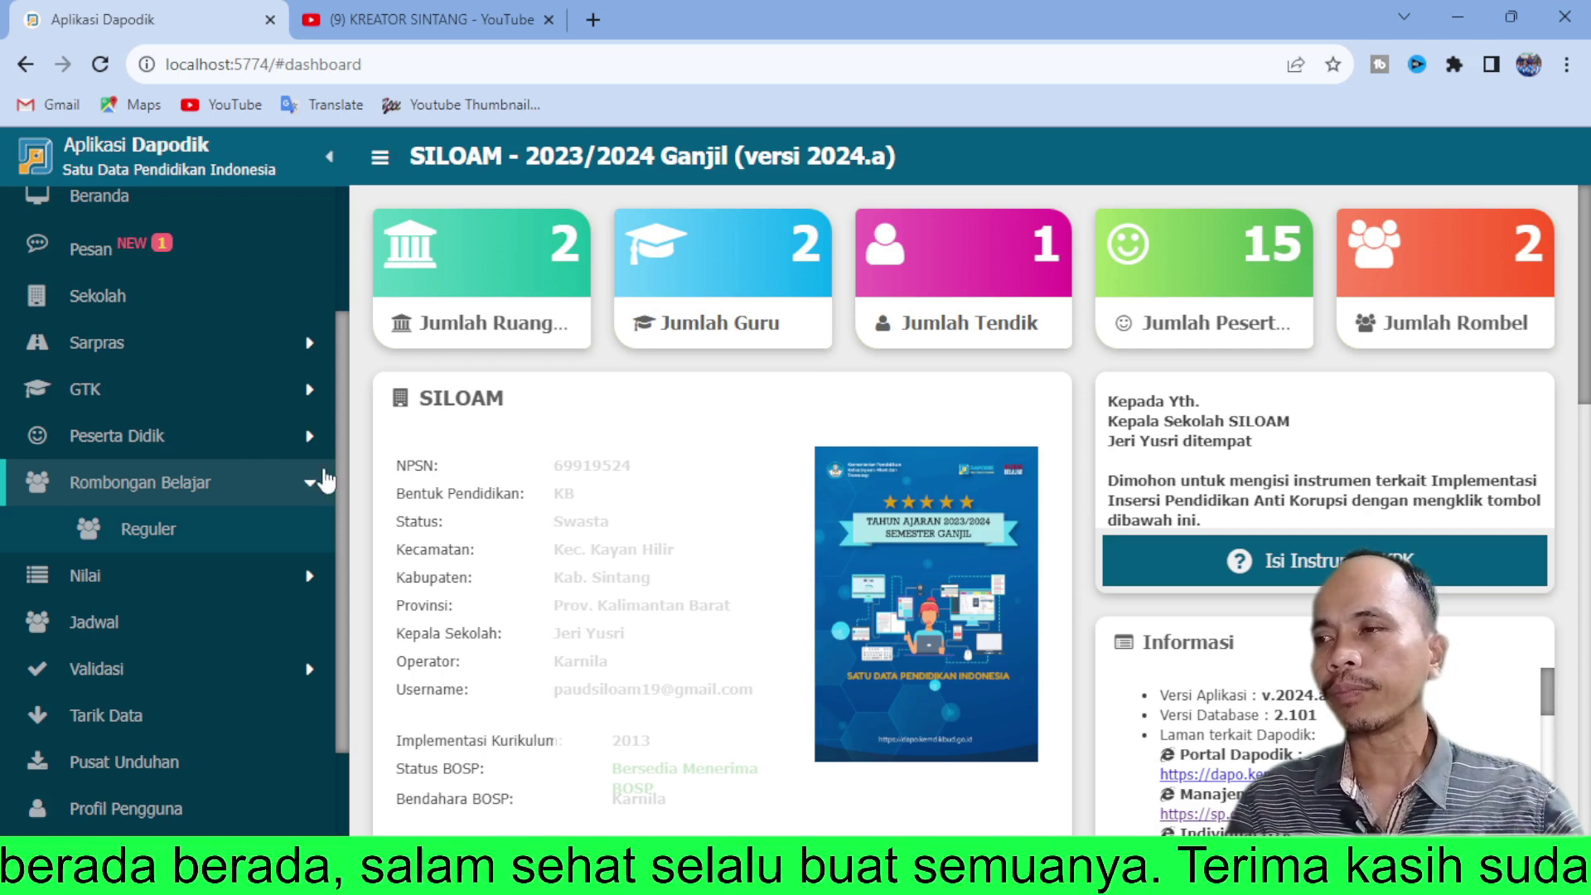
Step: Open the Pesan page to read the notice on forming and reporting the TPPK
click(189, 254)
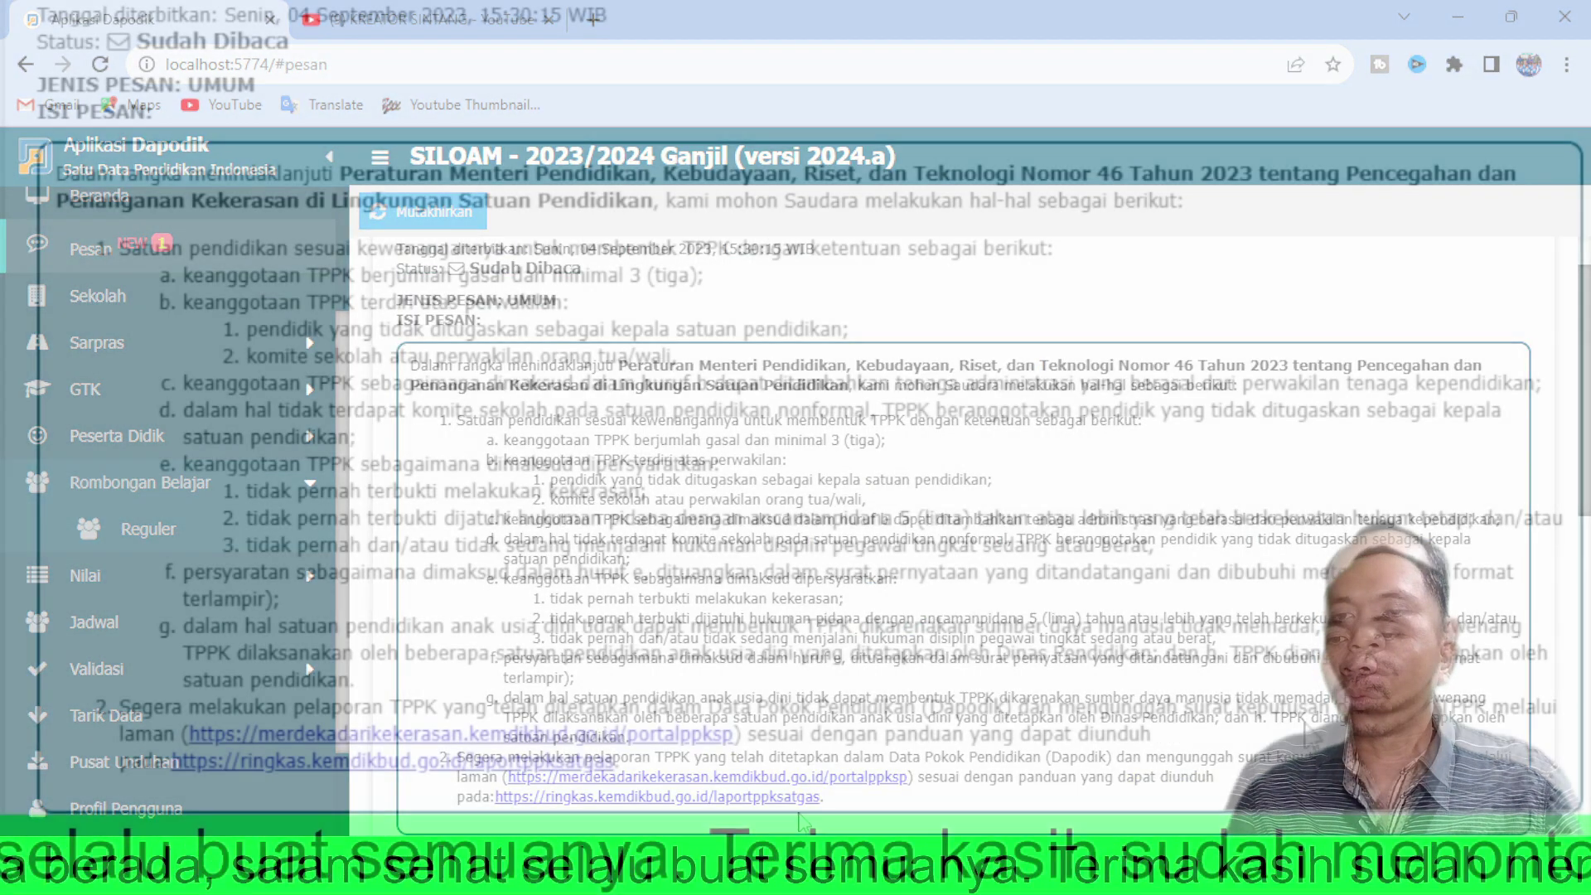